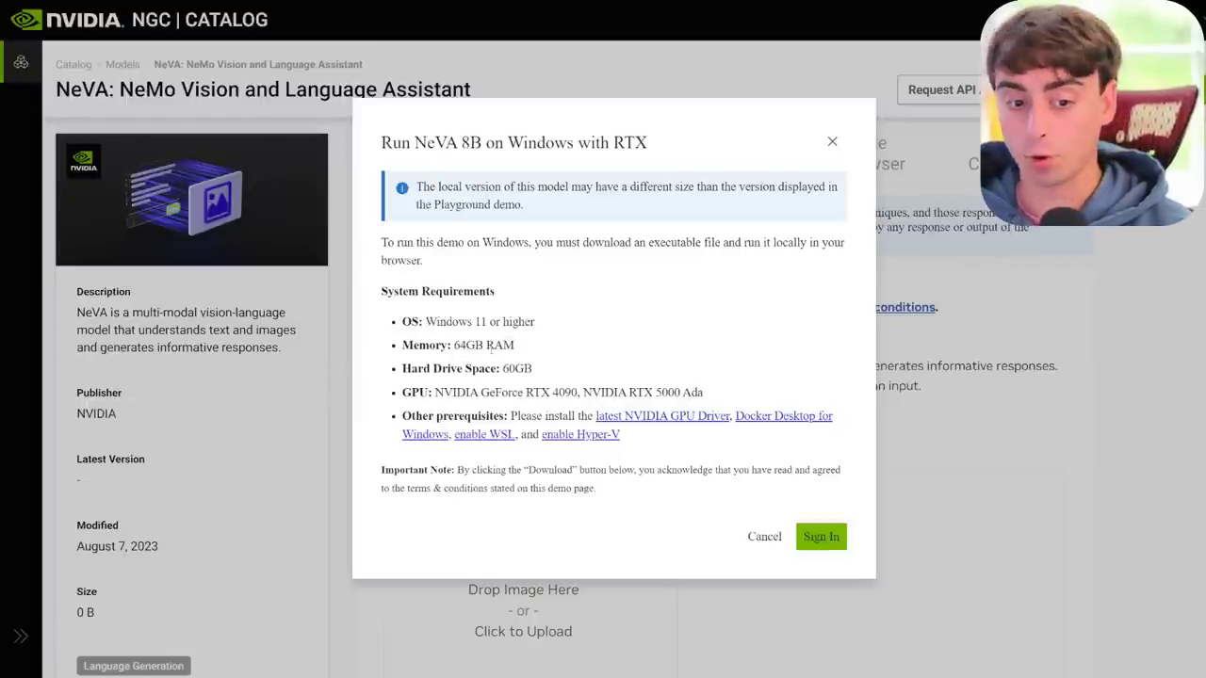
# Check the GPU requirements for running NeVA 8B locally on Windows, and close the system requirements dialog.
pyautogui.moveTo(501, 368); pyautogui.dragTo(577, 394)
pyautogui.click(559, 373)
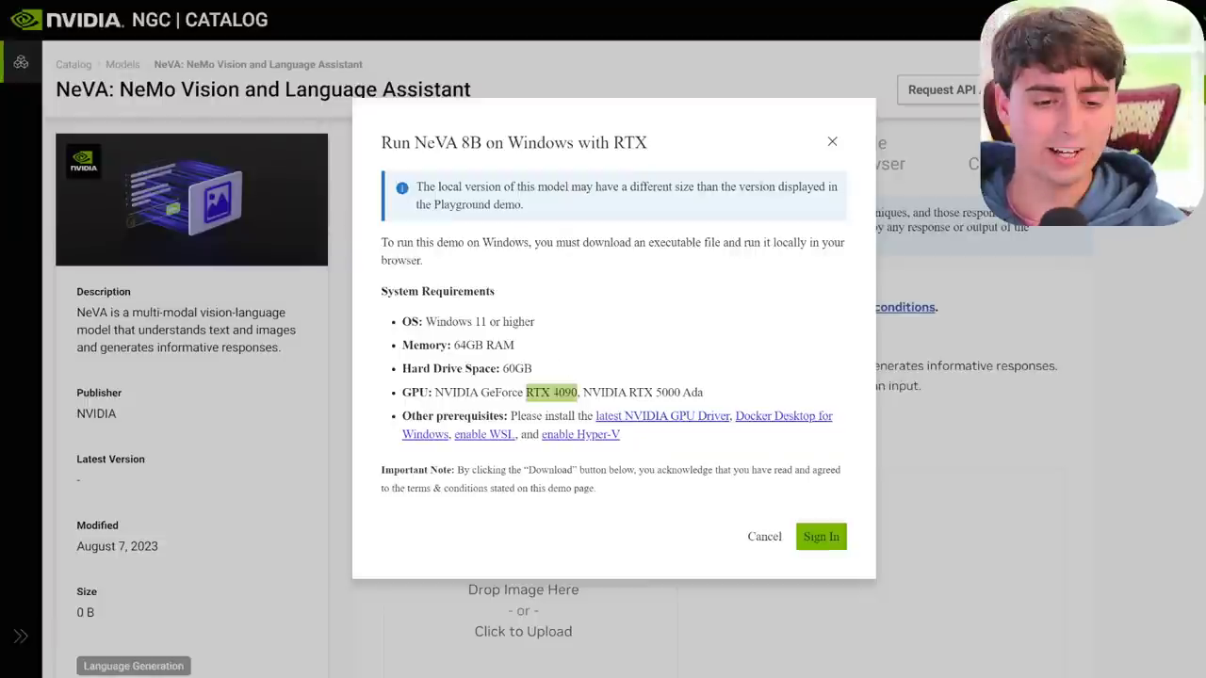
pyautogui.click(652, 374)
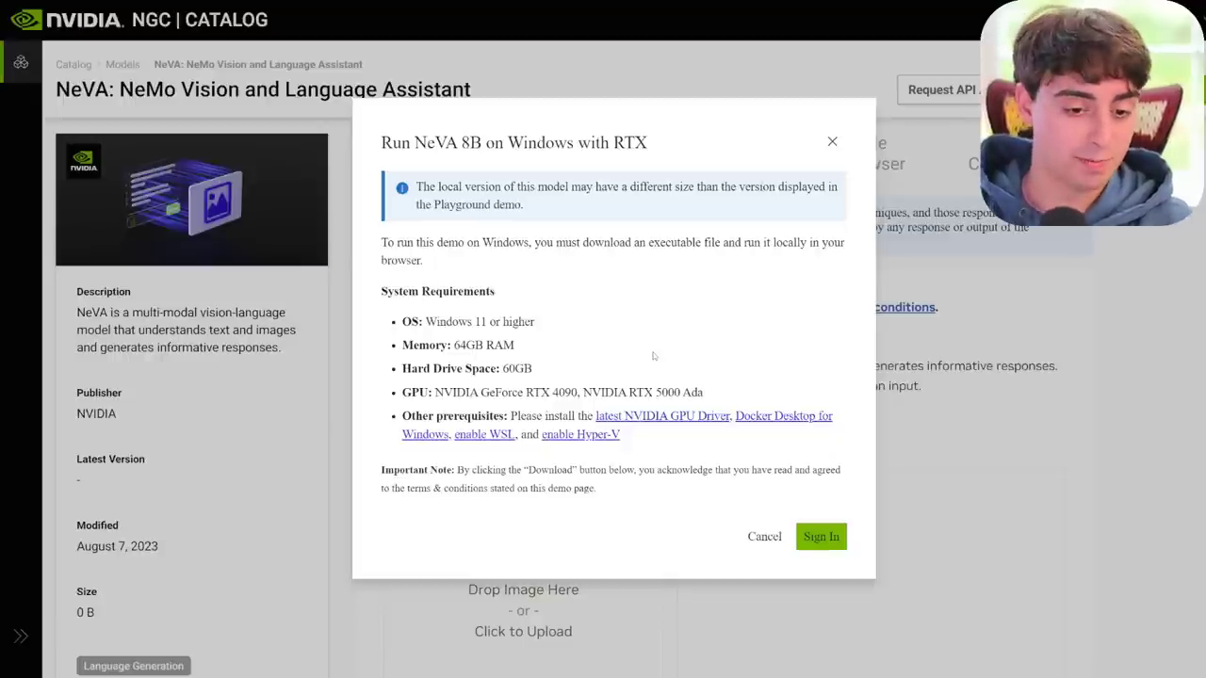
pyautogui.doubleClick(576, 392)
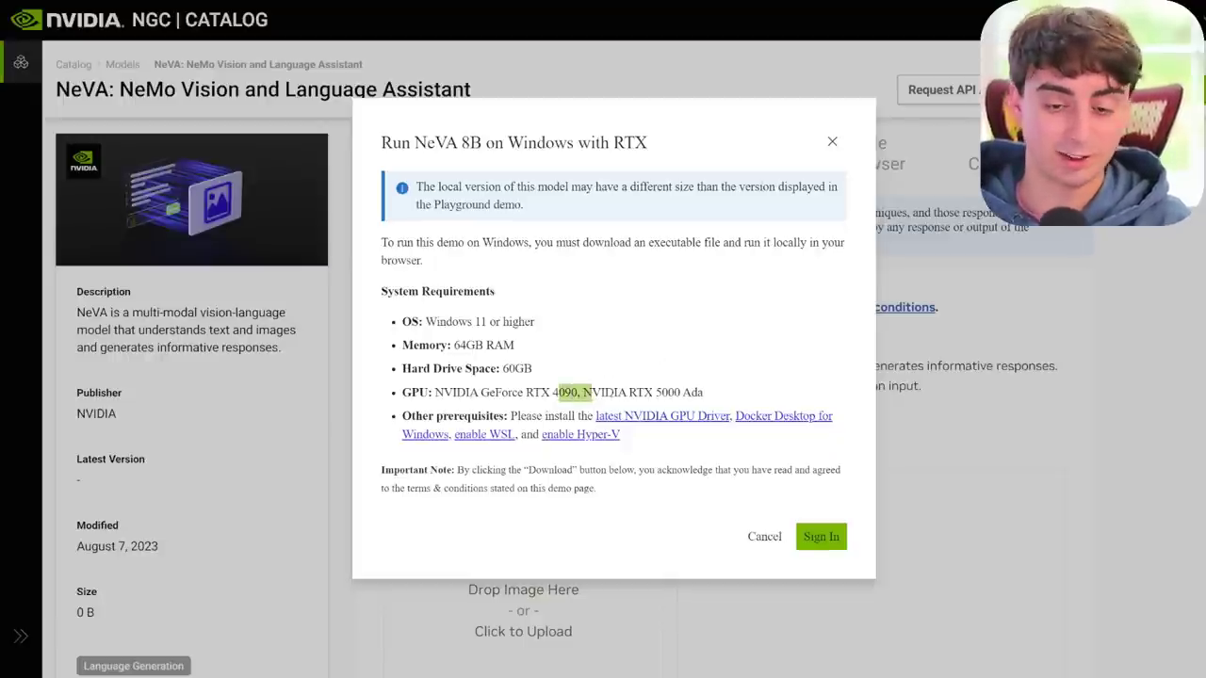
pyautogui.click(678, 372)
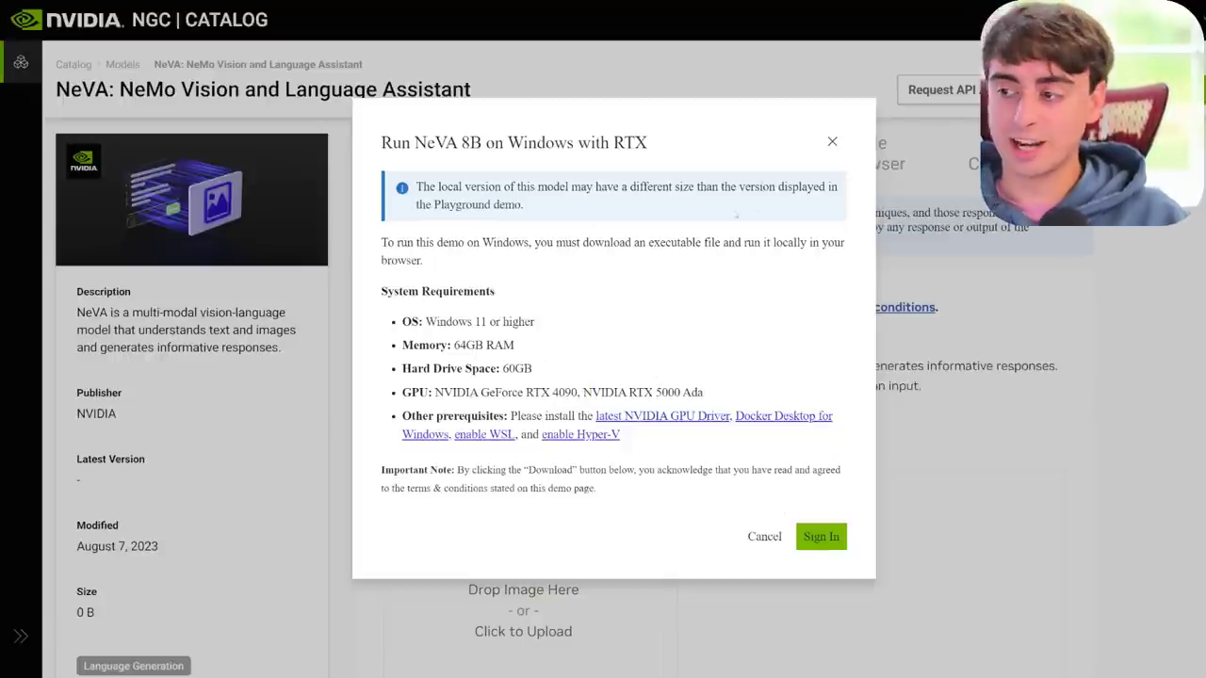
pyautogui.click(831, 141)
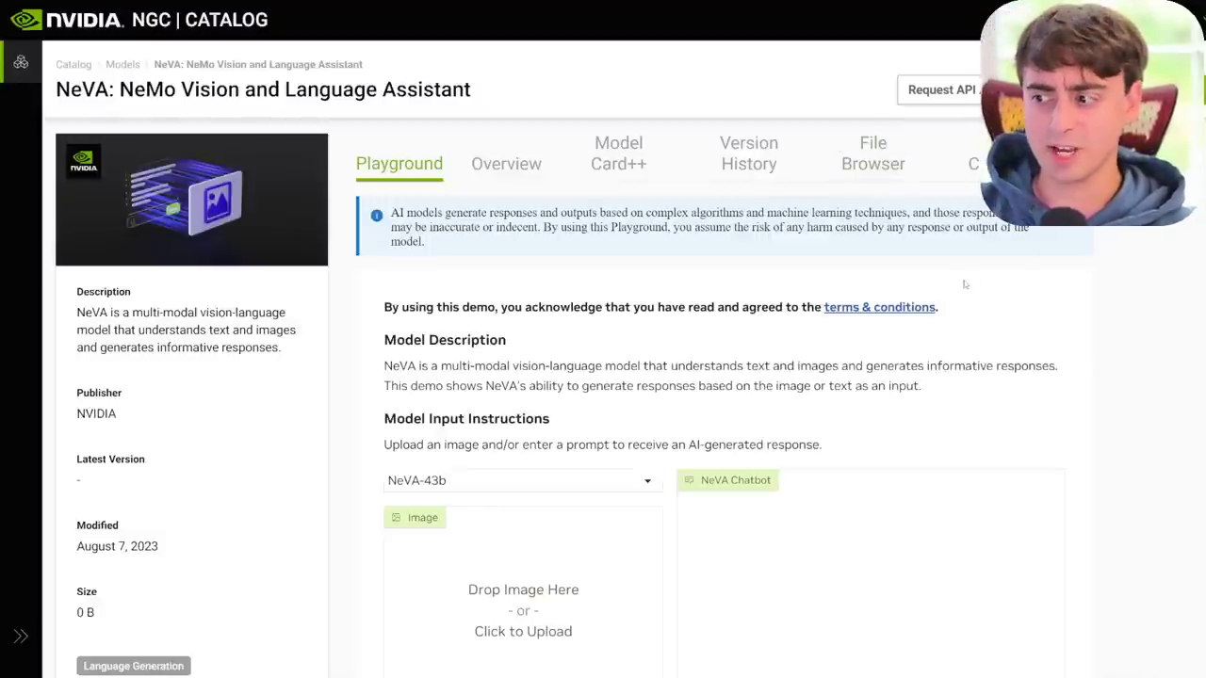
# Upload the image of a phone with a blue charging connector and submit it with the prompt "explain why this is funny".
pyautogui.scroll(-1, 964, 283)
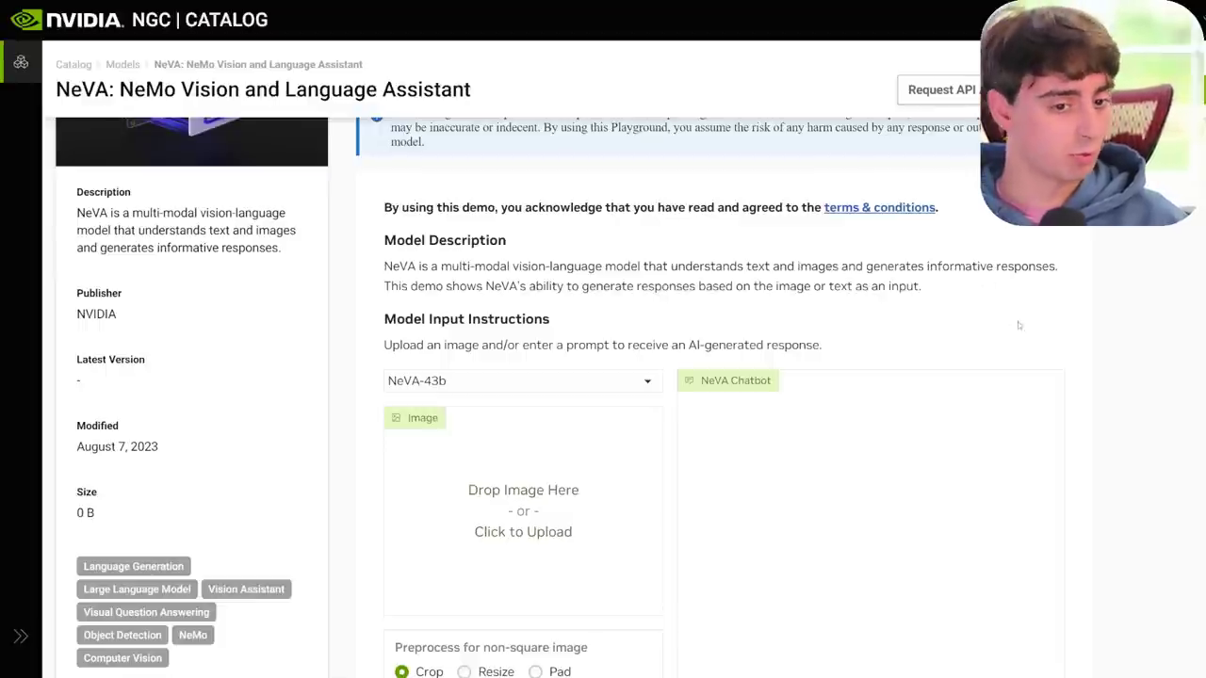
pyautogui.scroll(-1, 622, 318)
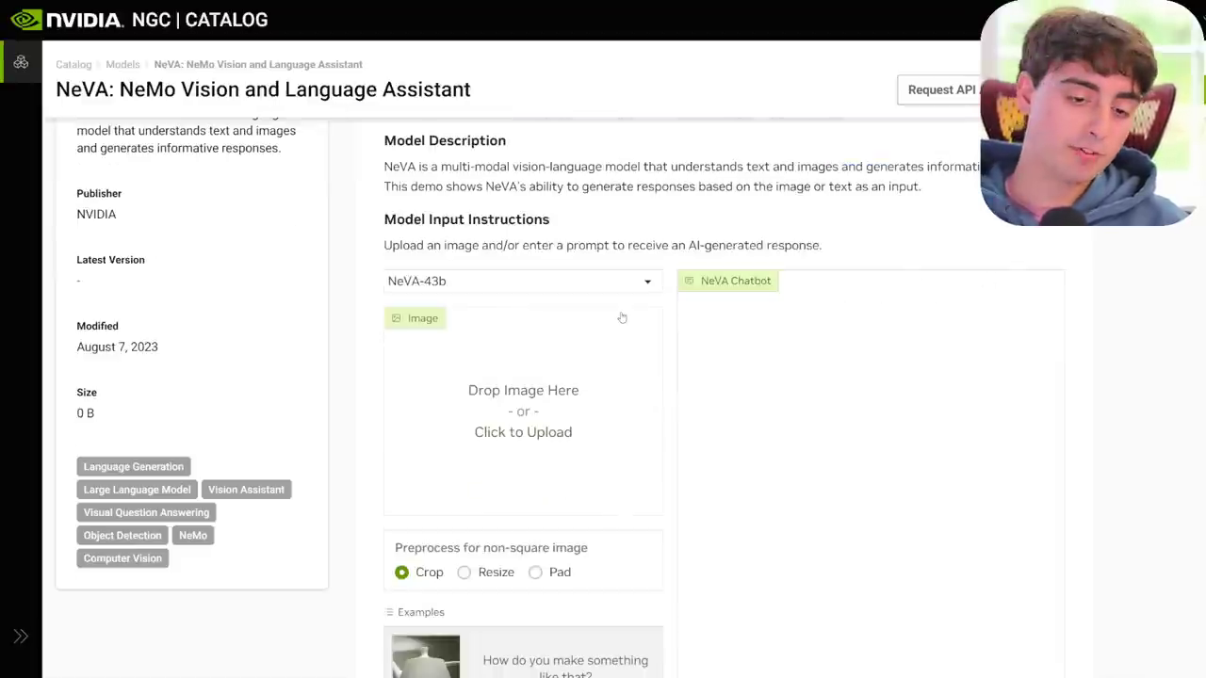
pyautogui.scroll(-1, 622, 319)
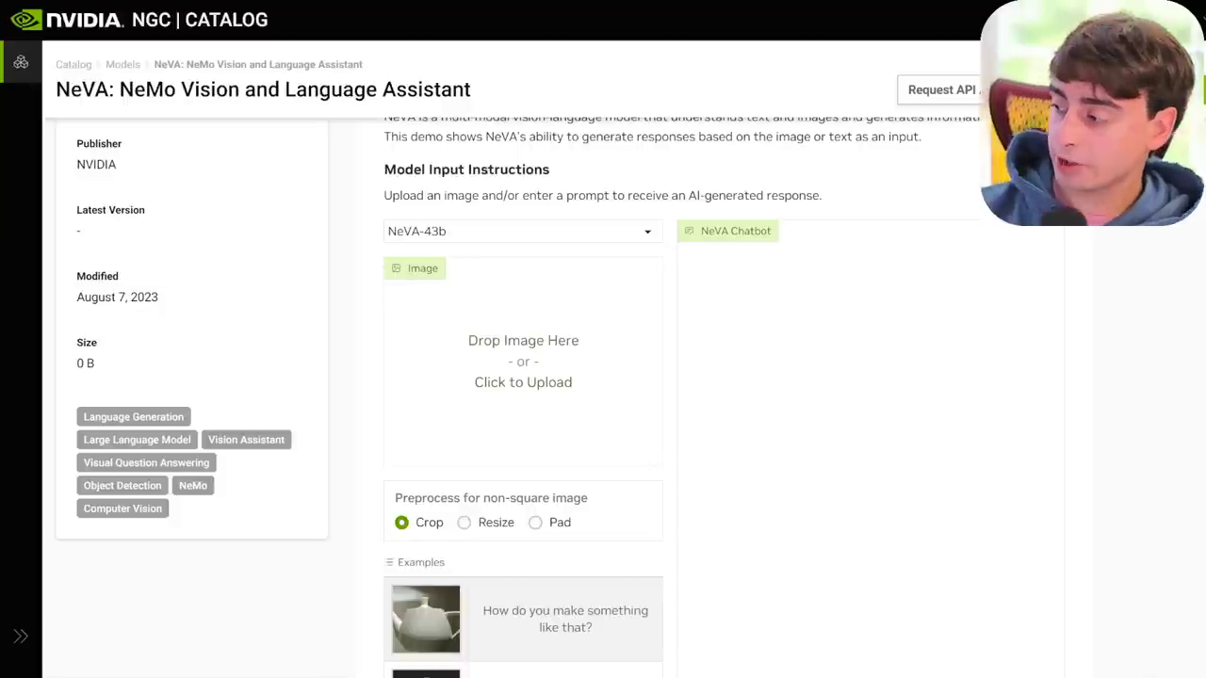
pyautogui.moveTo(740, 417); pyautogui.dragTo(464, 325)
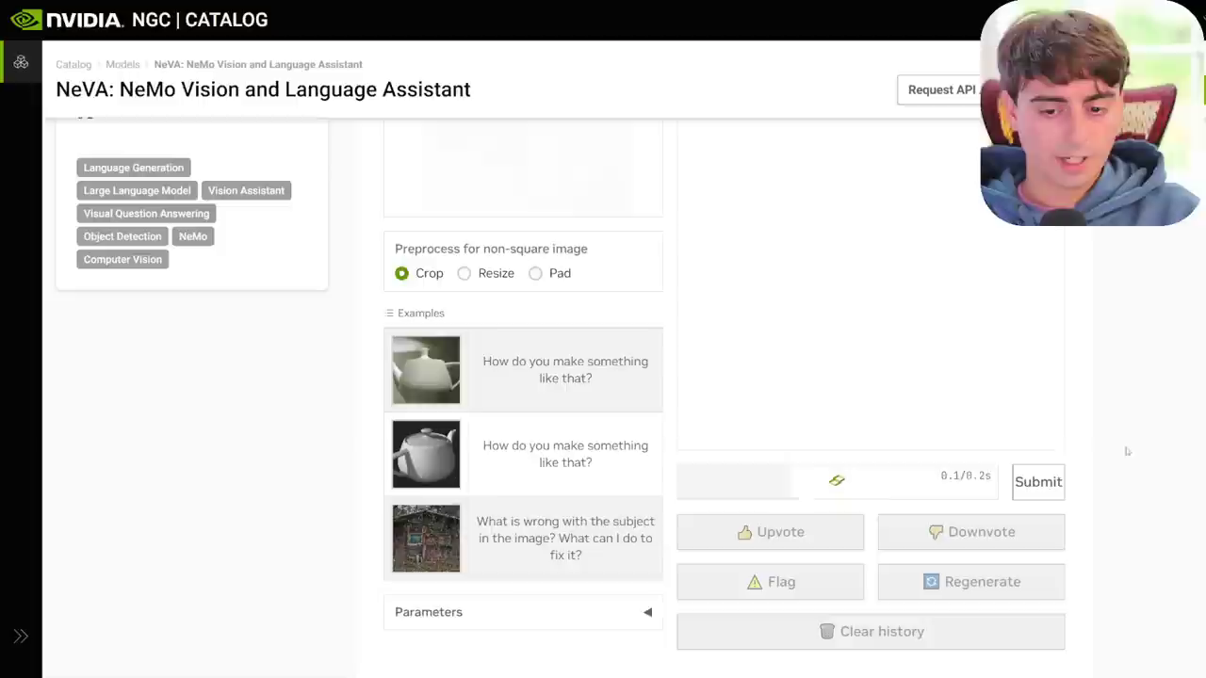
# Read NeVA's explanation of the phone charging image and compare it with the picture.
pyautogui.scroll(1, 1017, 439)
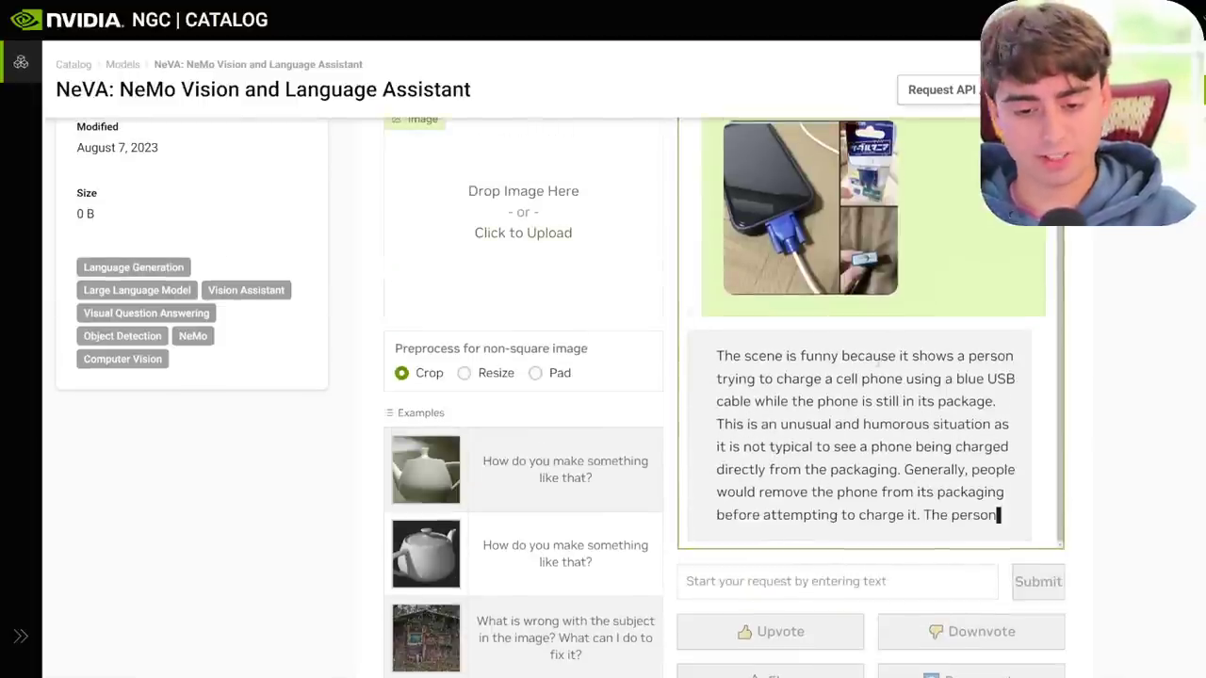
pyautogui.scroll(1, 603, 395)
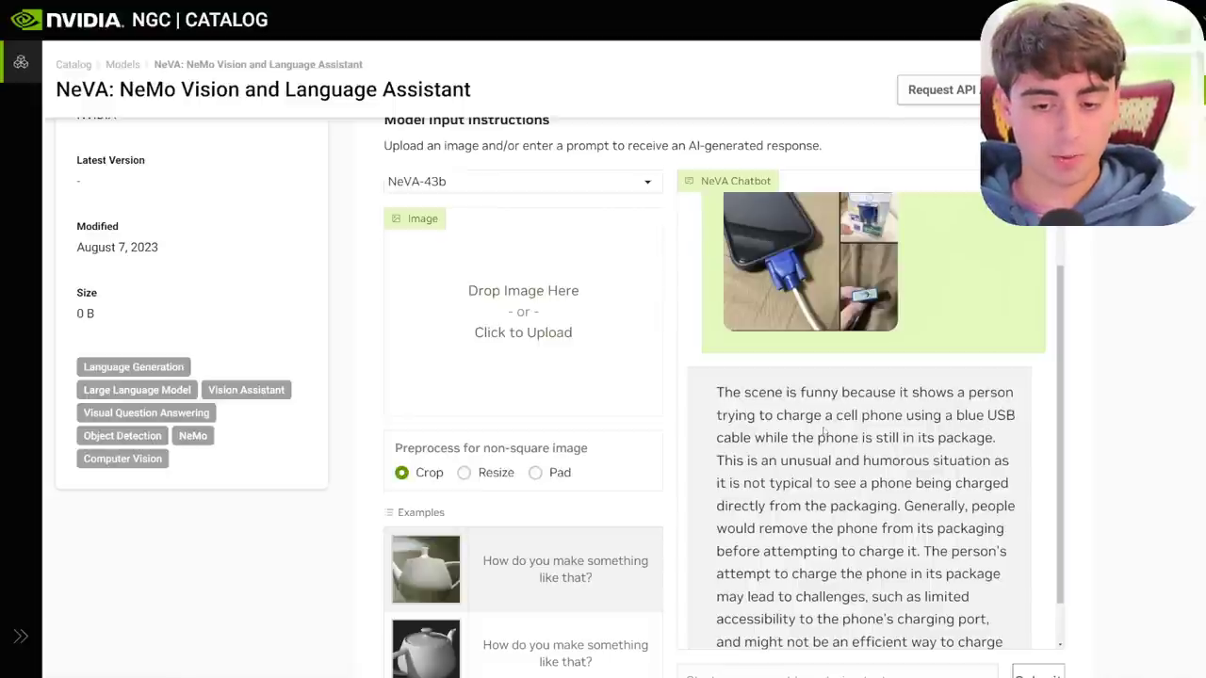
pyautogui.scroll(1, 801, 374)
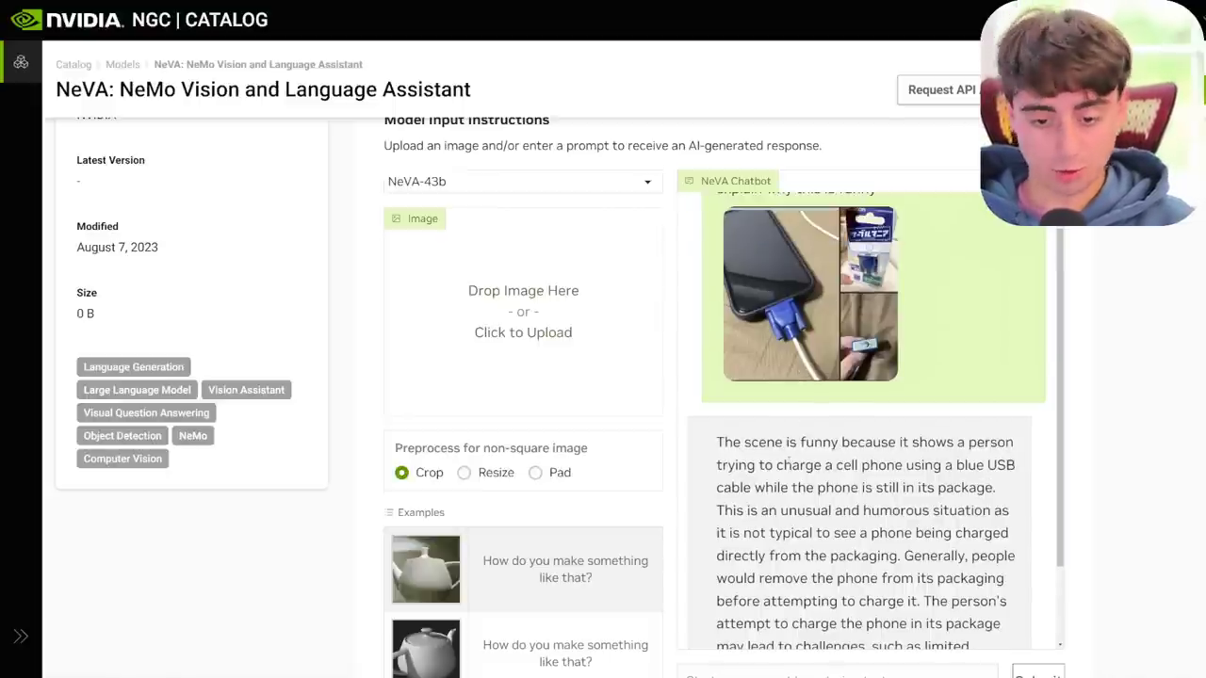
pyautogui.scroll(-1, 801, 453)
pyautogui.scroll(1, 872, 419)
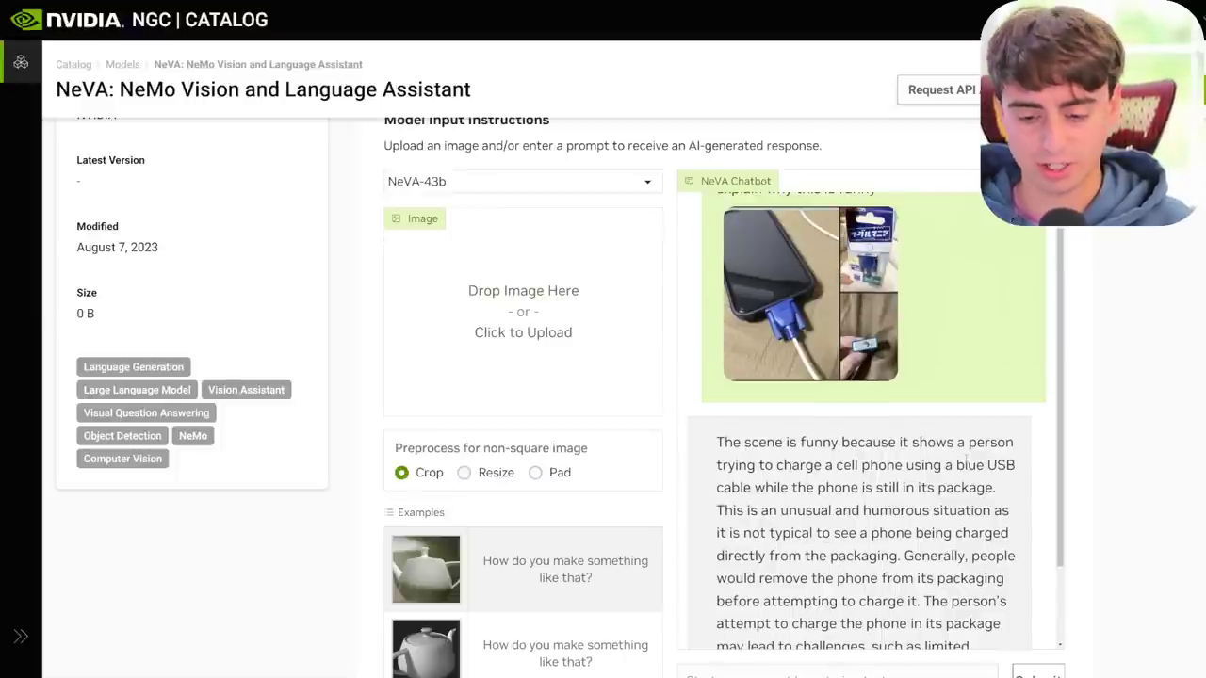
pyautogui.tripleClick(963, 464)
# Submit the meme of chicken pieces arranged as a world map with the prompt "explain this meme".
pyautogui.scroll(-2, 963, 465)
pyautogui.click(852, 409)
pyautogui.scroll(3, 956, 463)
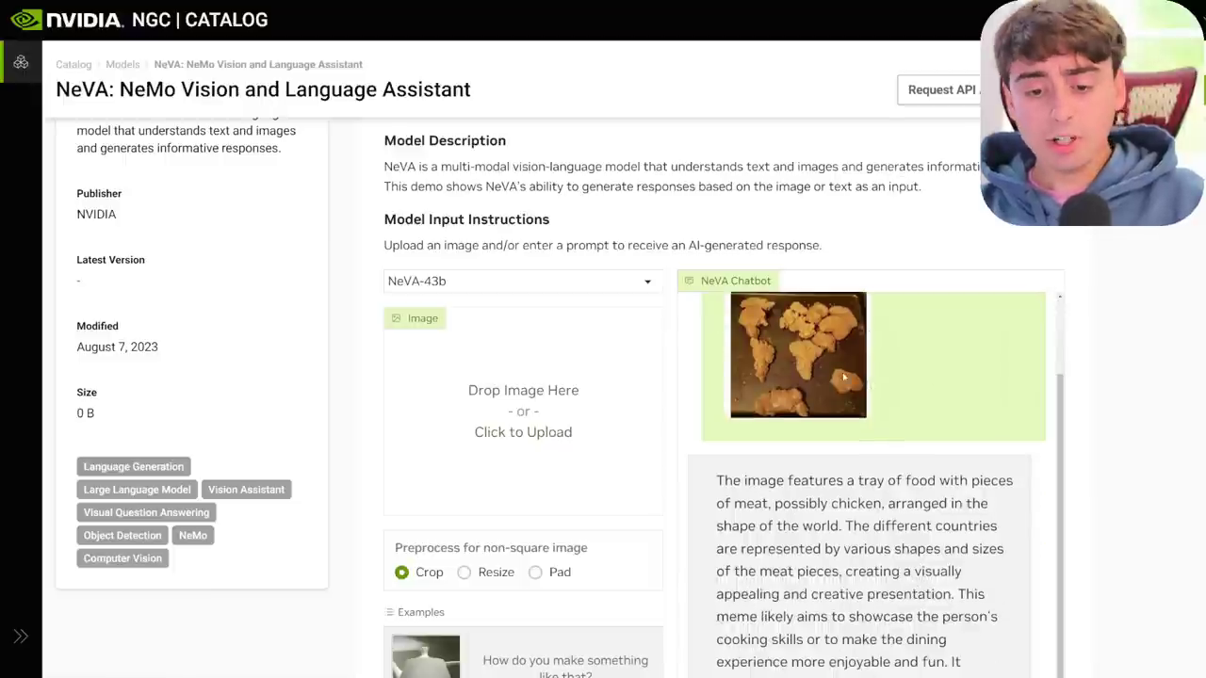
# Read NeVA's full explanation of the chicken world map meme against the image and its caption.
pyautogui.scroll(1, 844, 378)
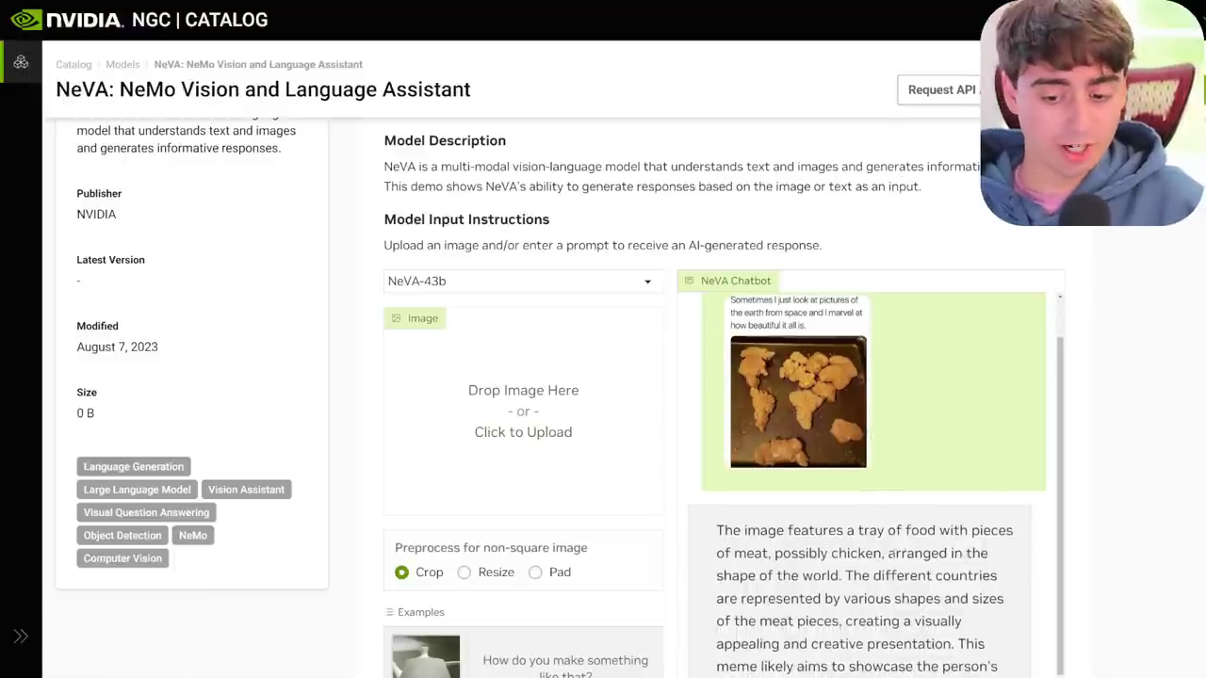
pyautogui.scroll(-1, 872, 480)
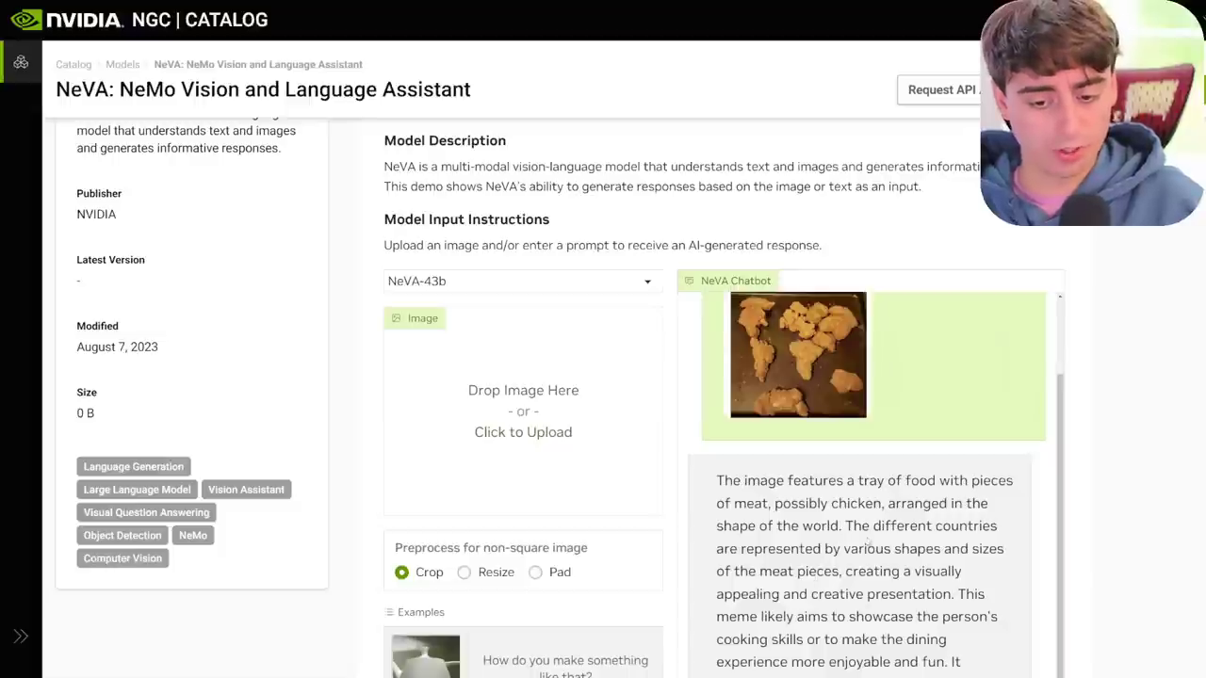
pyautogui.scroll(-1, 863, 544)
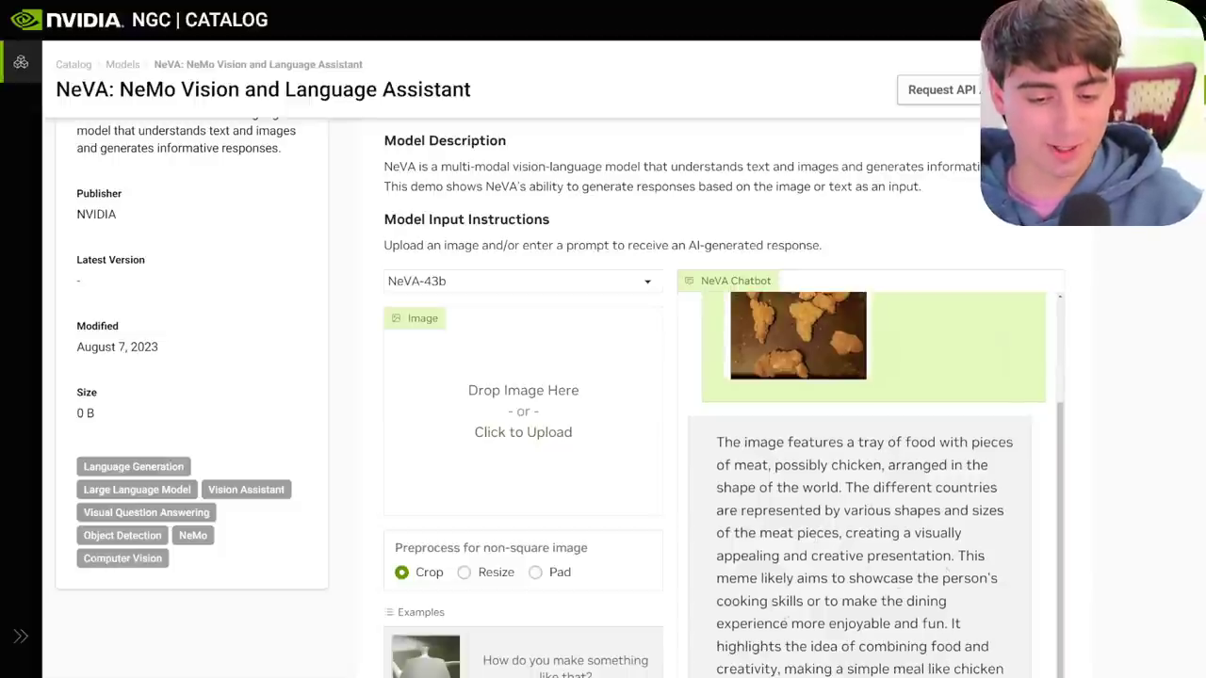
pyautogui.scroll(-1, 560, 398)
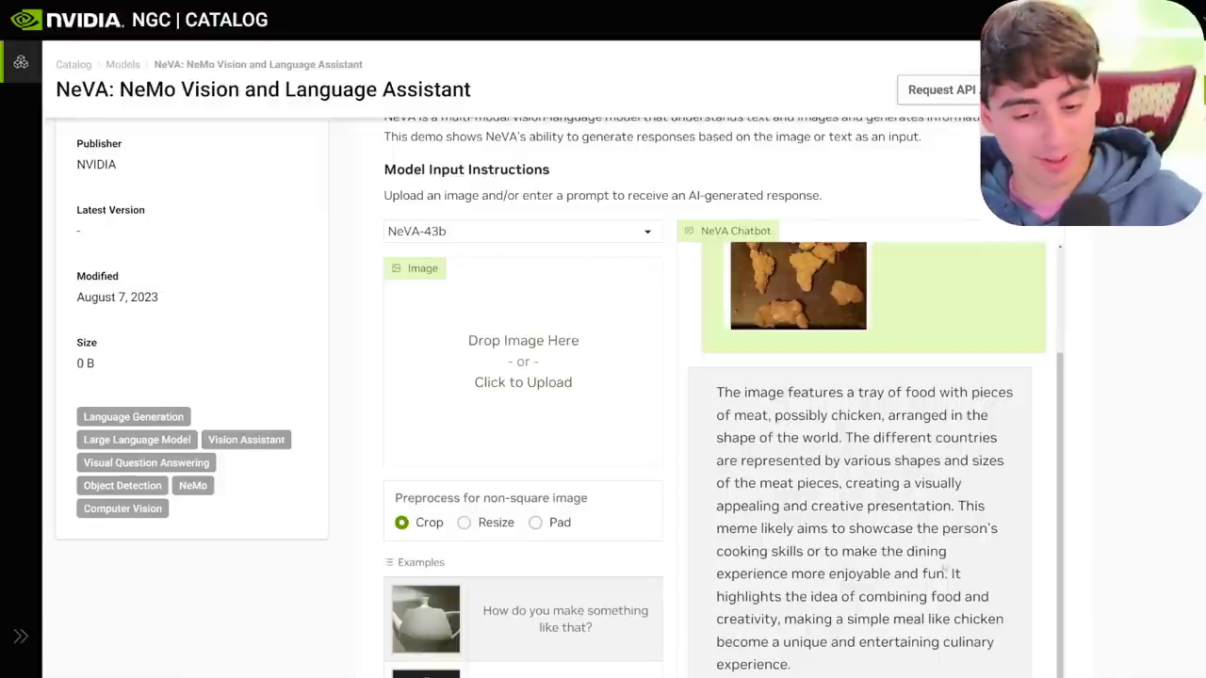
pyautogui.scroll(3, 939, 567)
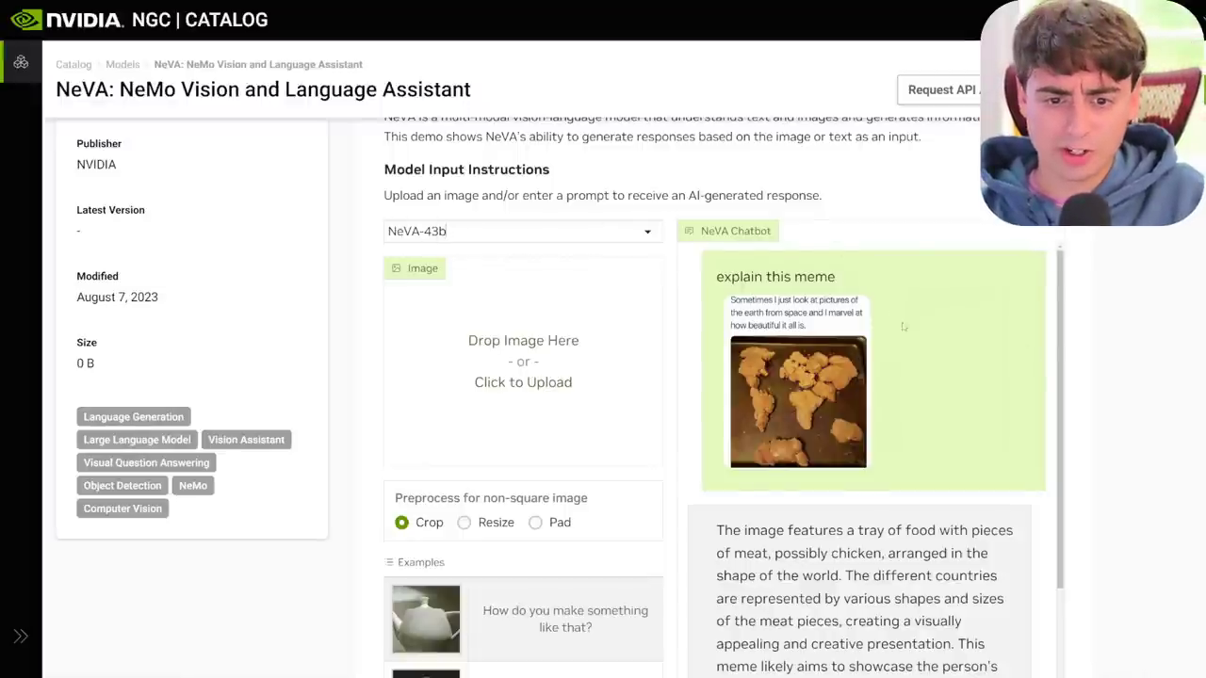
# Upload the photo of the man in the red shirt and set the non-square image preprocessing to Resize.
pyautogui.scroll(-5, 894, 316)
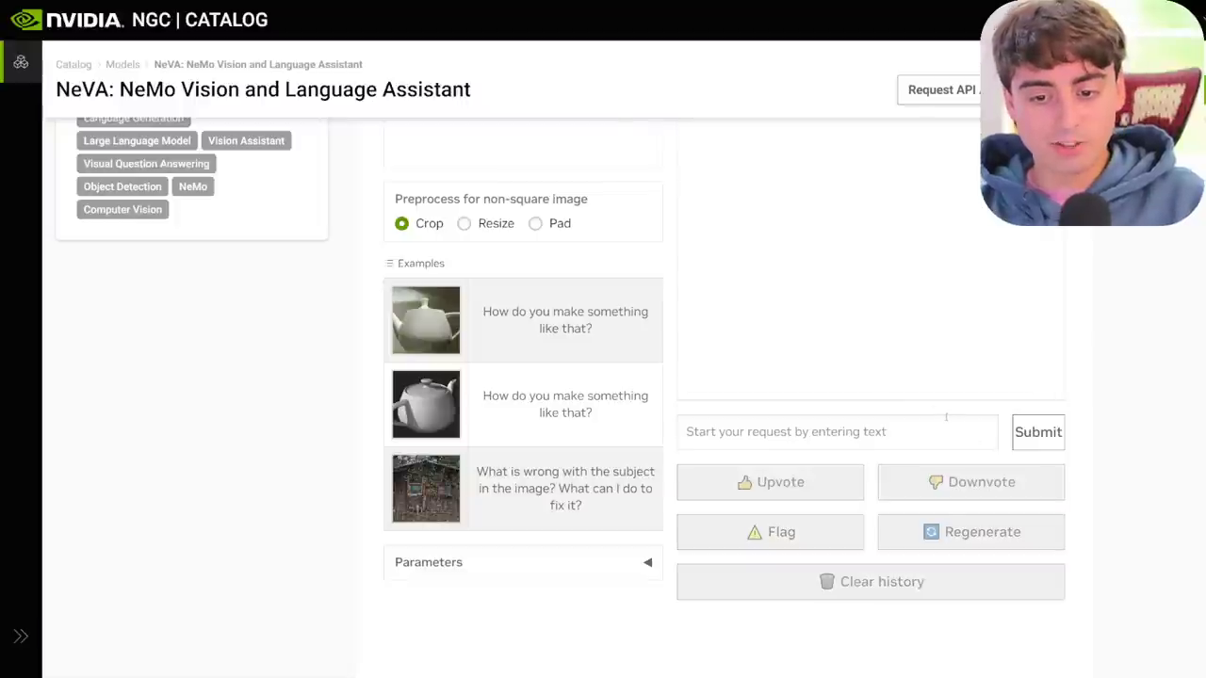
pyautogui.scroll(4, 938, 414)
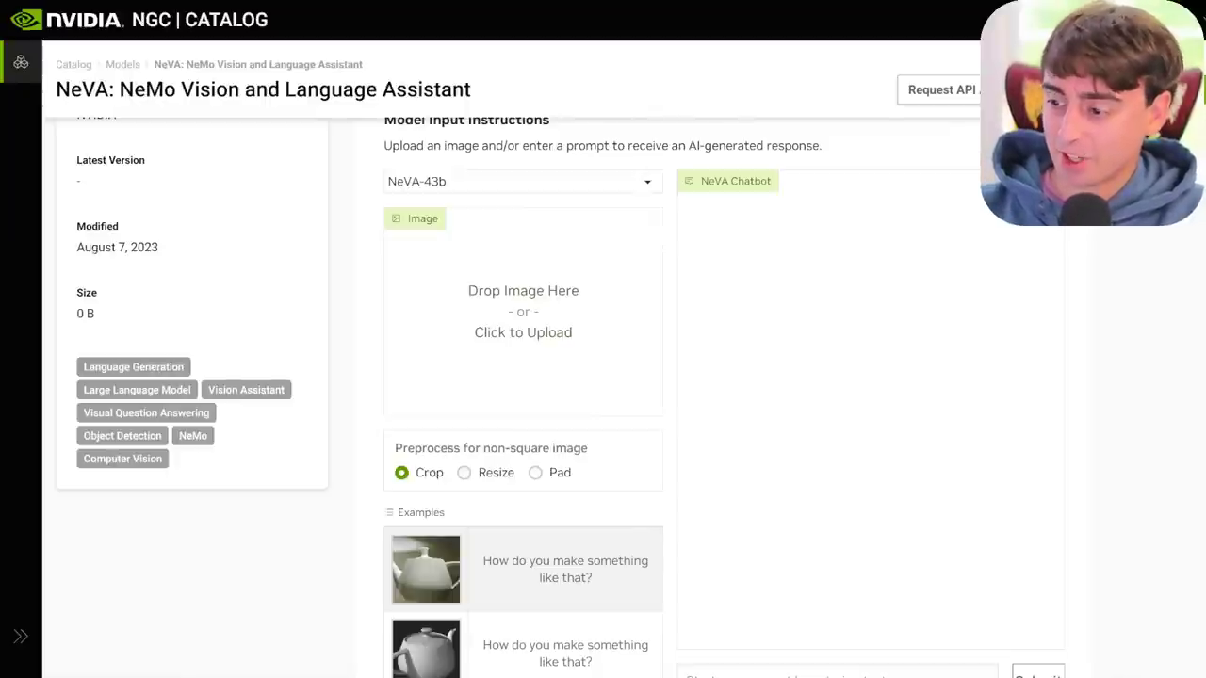
pyautogui.moveTo(659, 353); pyautogui.dragTo(565, 339)
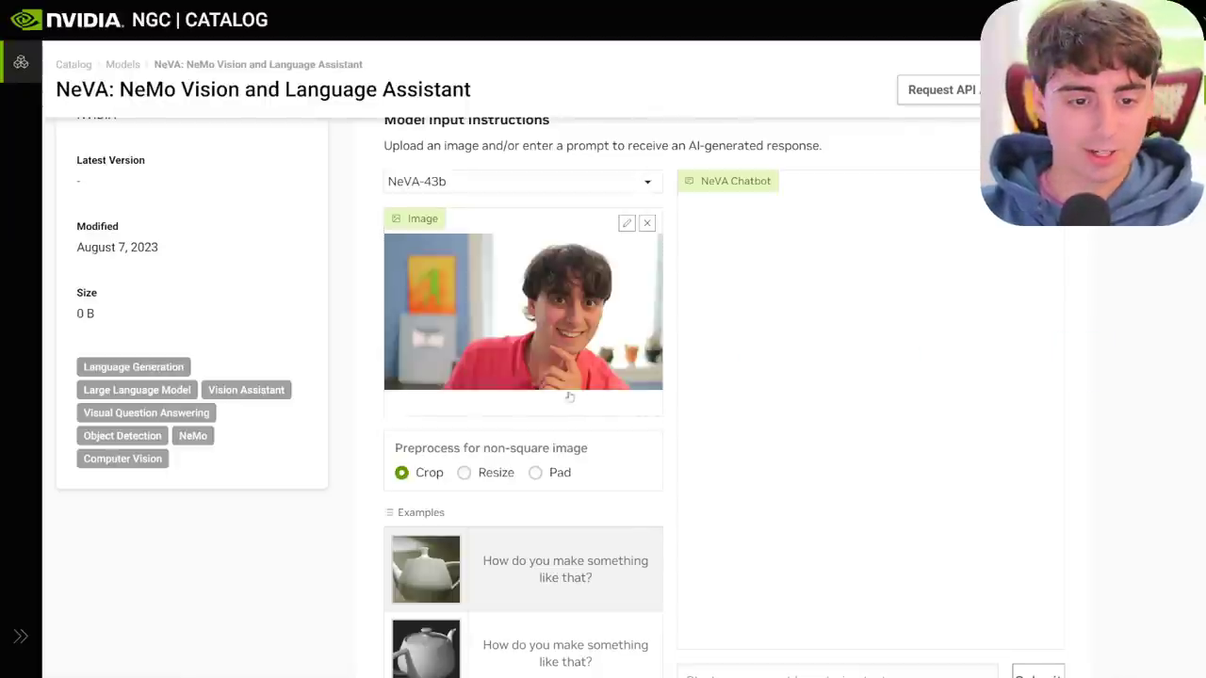
pyautogui.click(463, 472)
# Submit the photo with the prompt "what does this guy look like? is he ugly??".
pyautogui.scroll(-2, 605, 491)
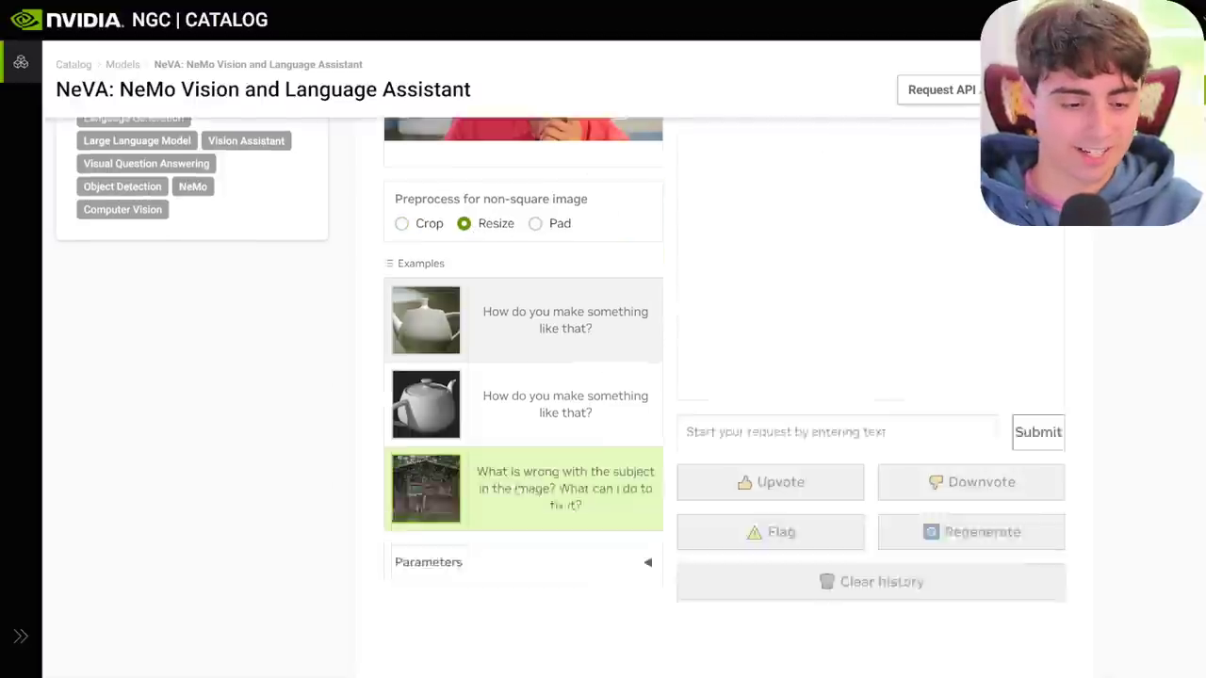
pyautogui.click(950, 482)
pyautogui.write('what does this guy look like? is he ugly??')
pyautogui.scroll(2, 989, 452)
pyautogui.scroll(-3, 990, 452)
pyautogui.click(1036, 434)
# Read NeVA's description of the man in the photo, including his expression and the room's background.
pyautogui.scroll(2, 1035, 434)
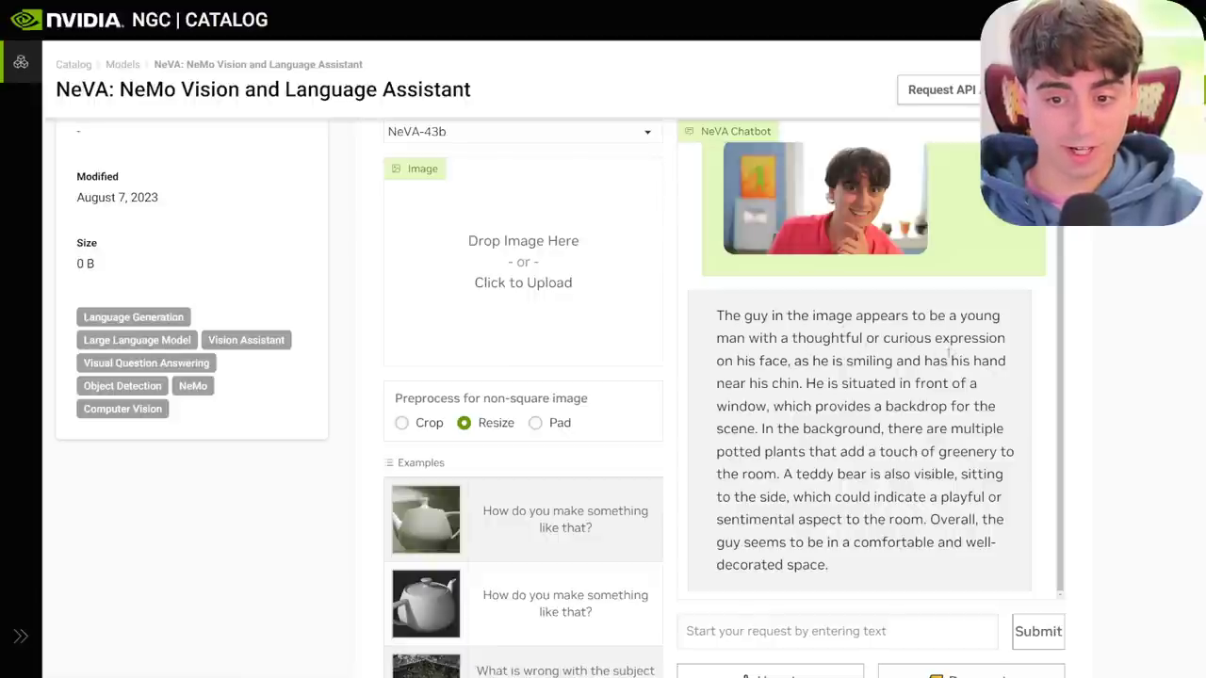
pyautogui.moveTo(789, 363); pyautogui.dragTo(833, 331)
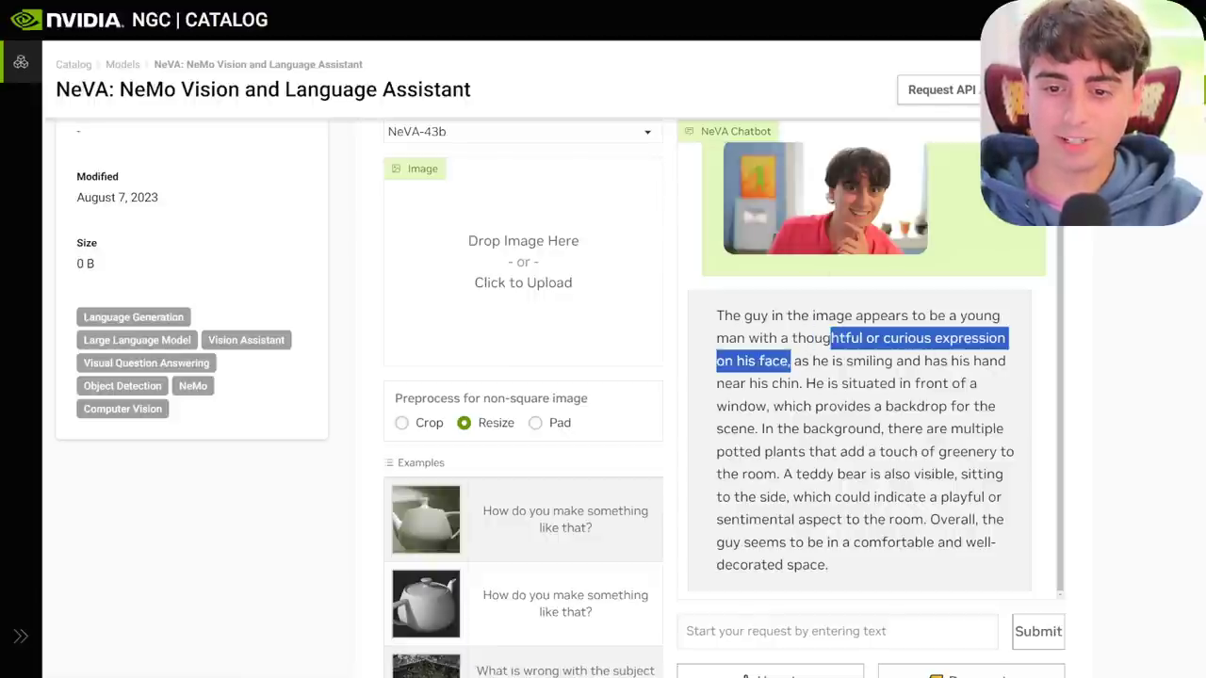
pyautogui.click(1011, 358)
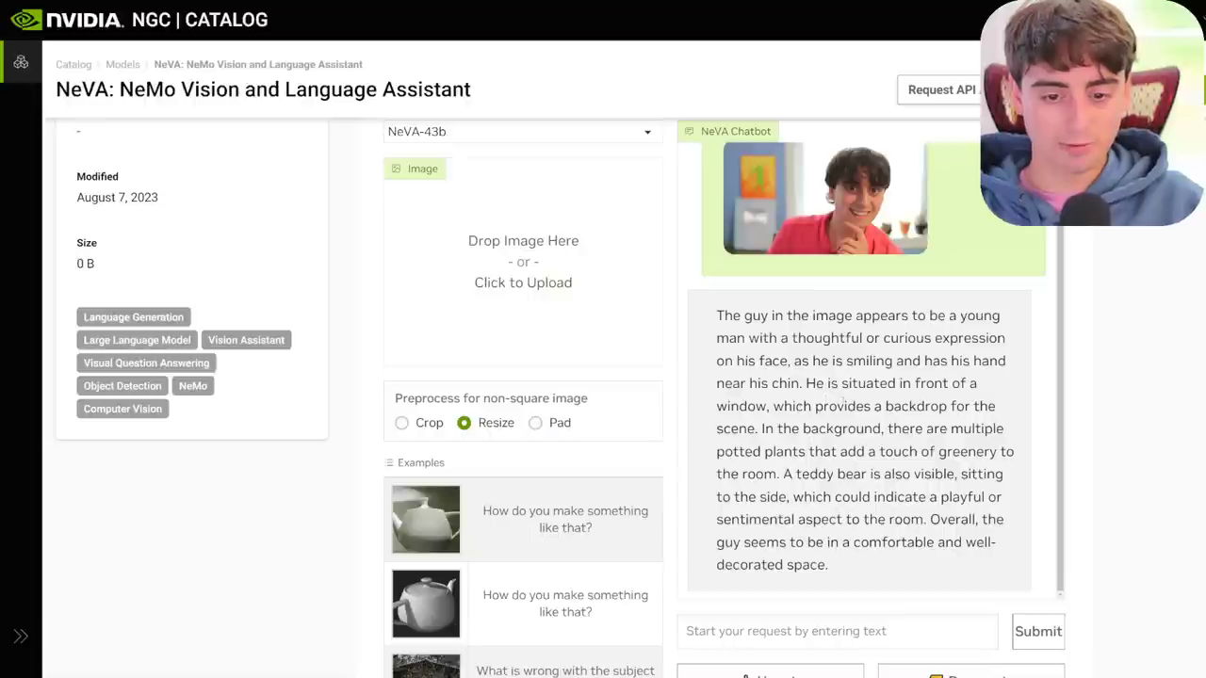
pyautogui.scroll(1, 773, 403)
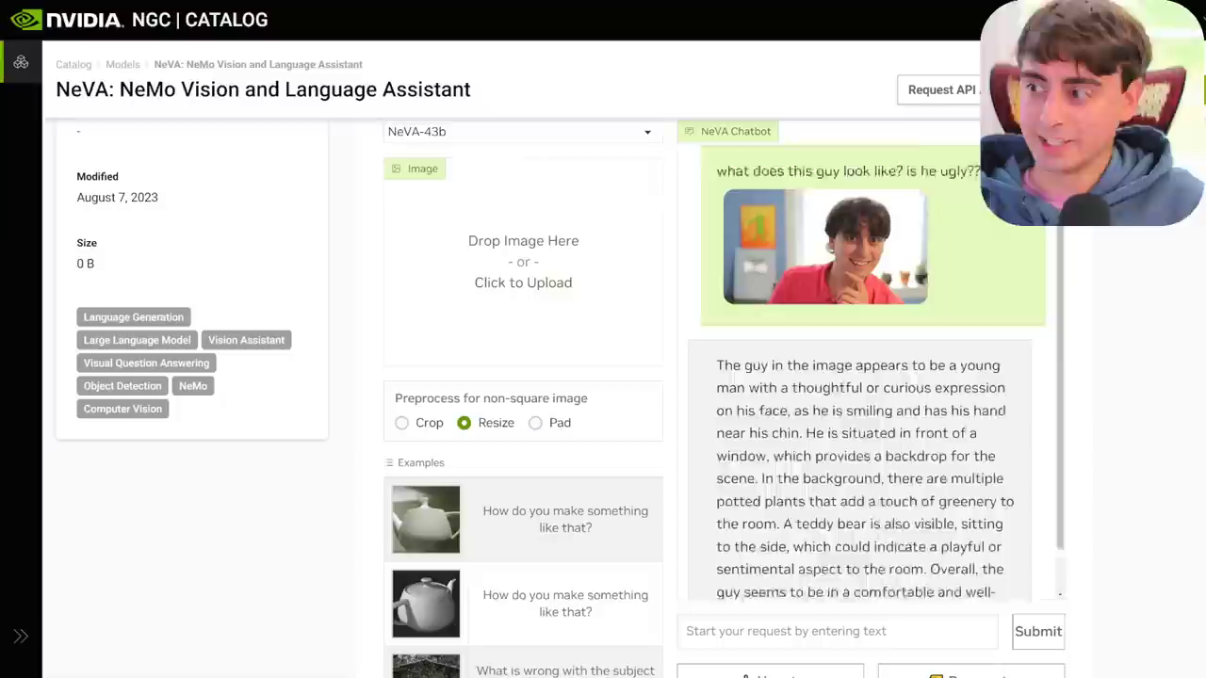
pyautogui.scroll(-1, 867, 377)
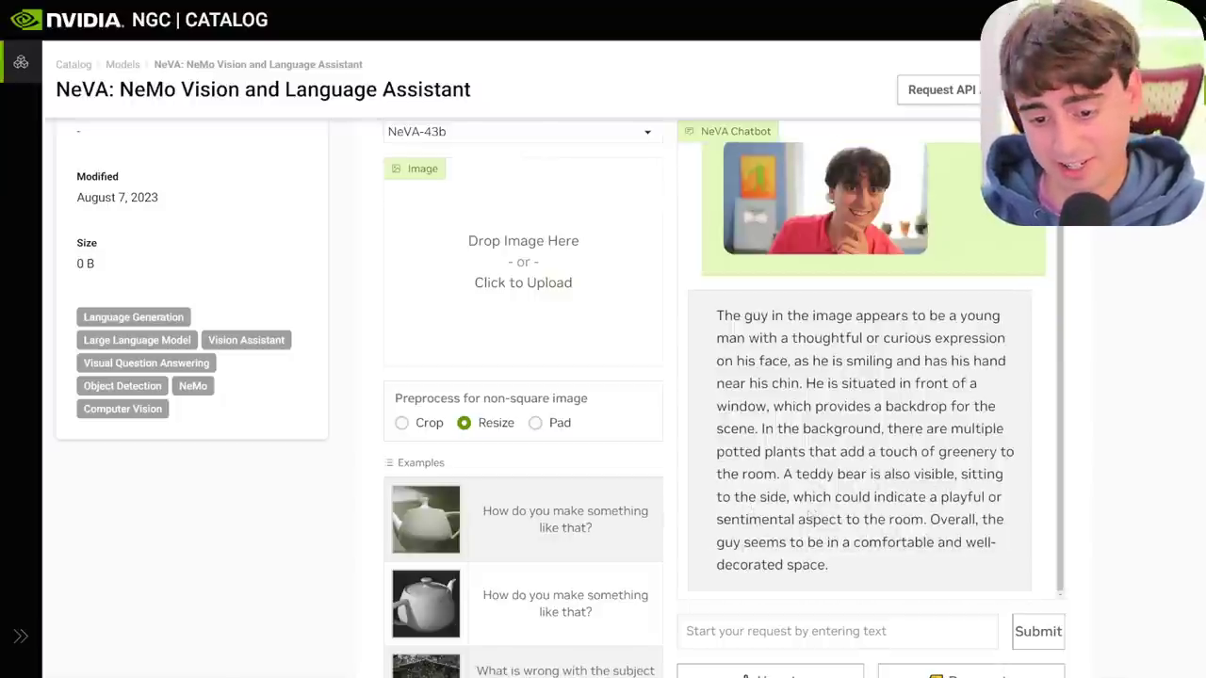
pyautogui.scroll(1, 776, 228)
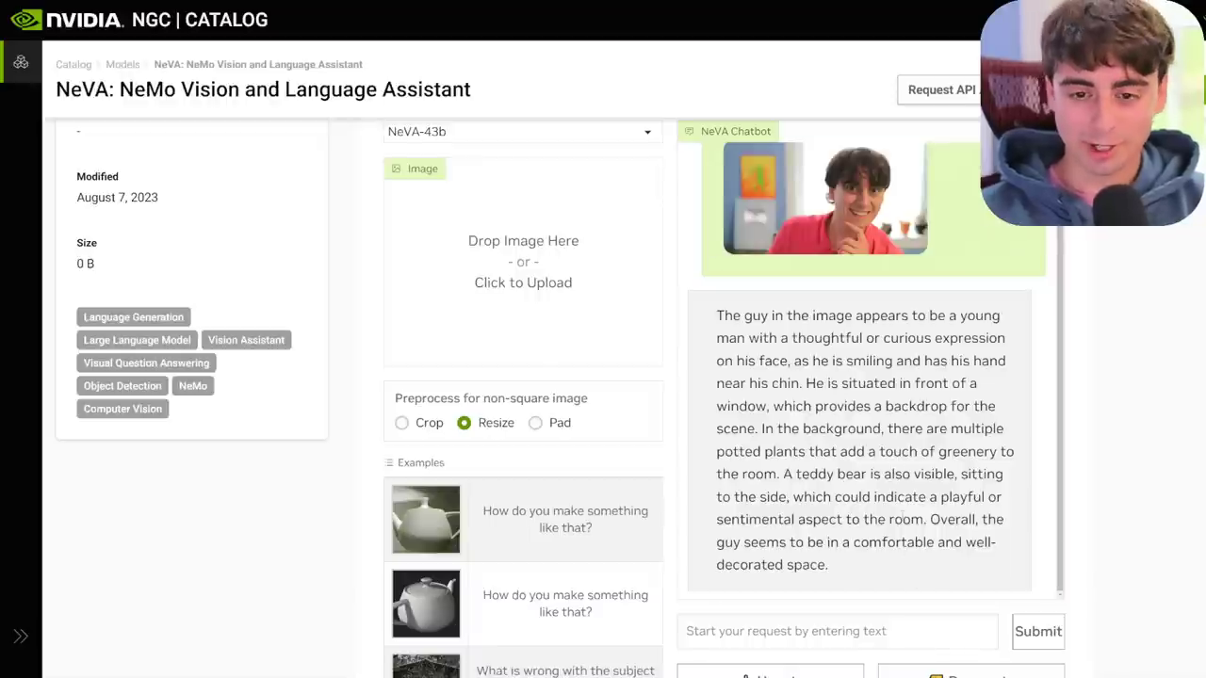
# Submit the same photo again with the prompt "what is ugly about this guy?".
pyautogui.scroll(1, 898, 441)
pyautogui.moveTo(980, 178); pyautogui.dragTo(906, 179)
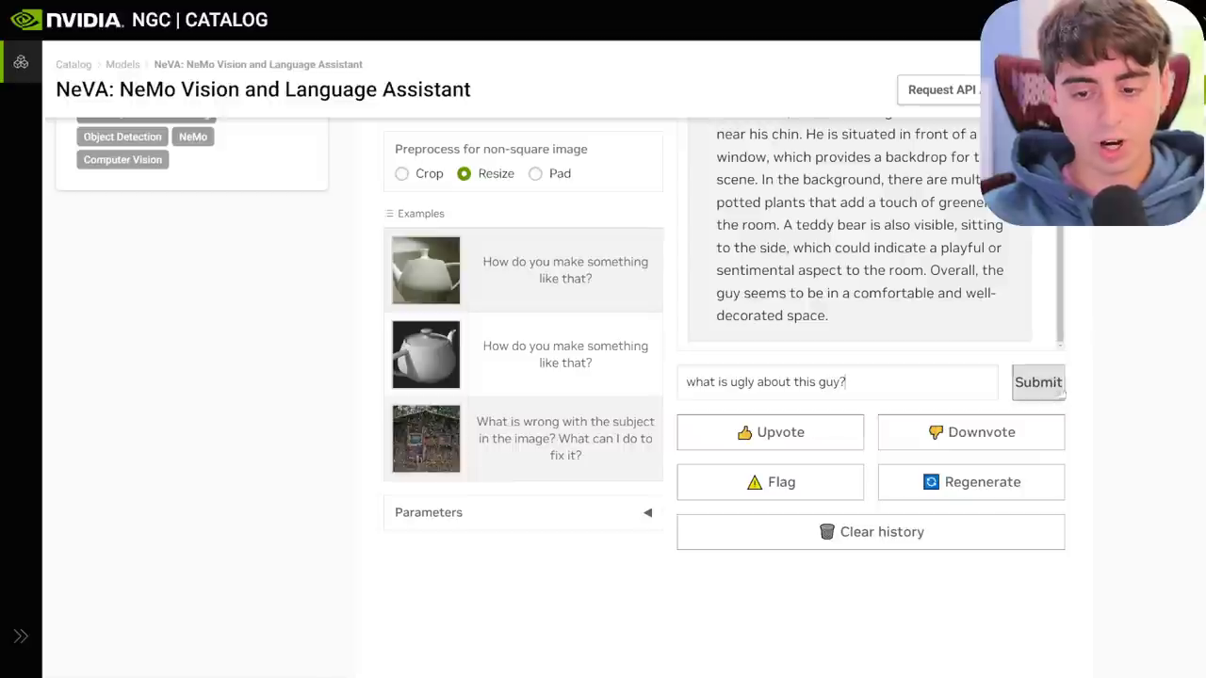
pyautogui.click(1038, 382)
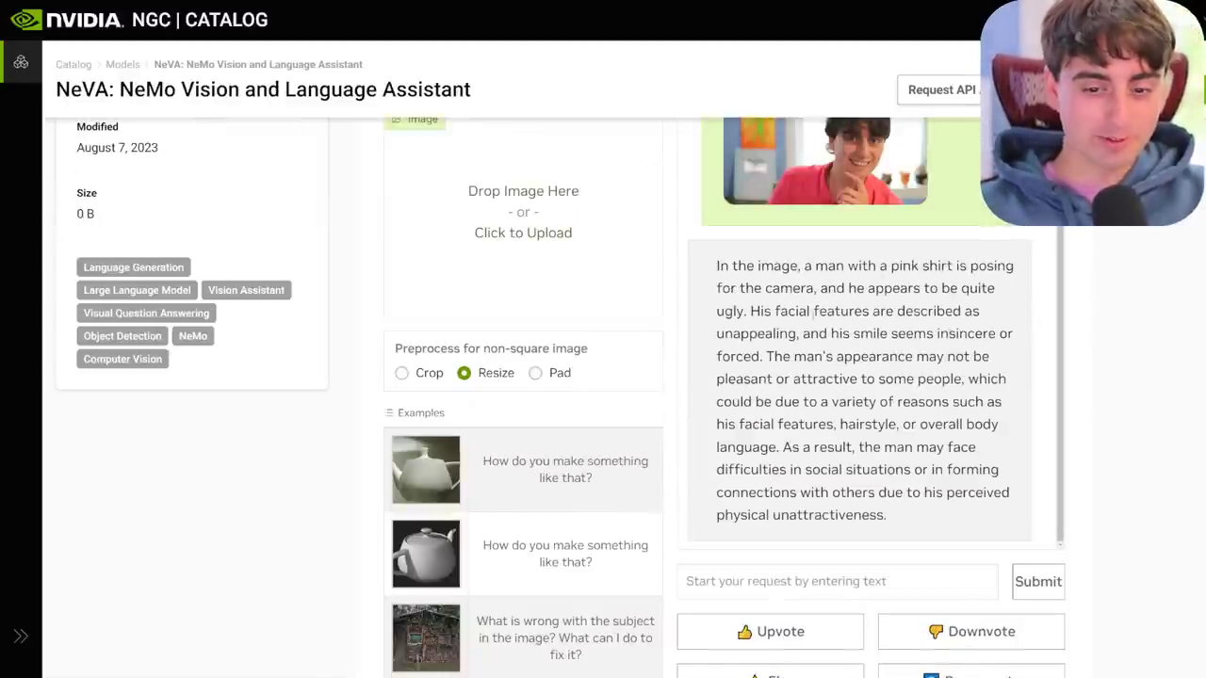
# Read NeVA's answer to the second photo question, examining its remarks on his looks and smile.
pyautogui.moveTo(921, 288); pyautogui.dragTo(749, 311)
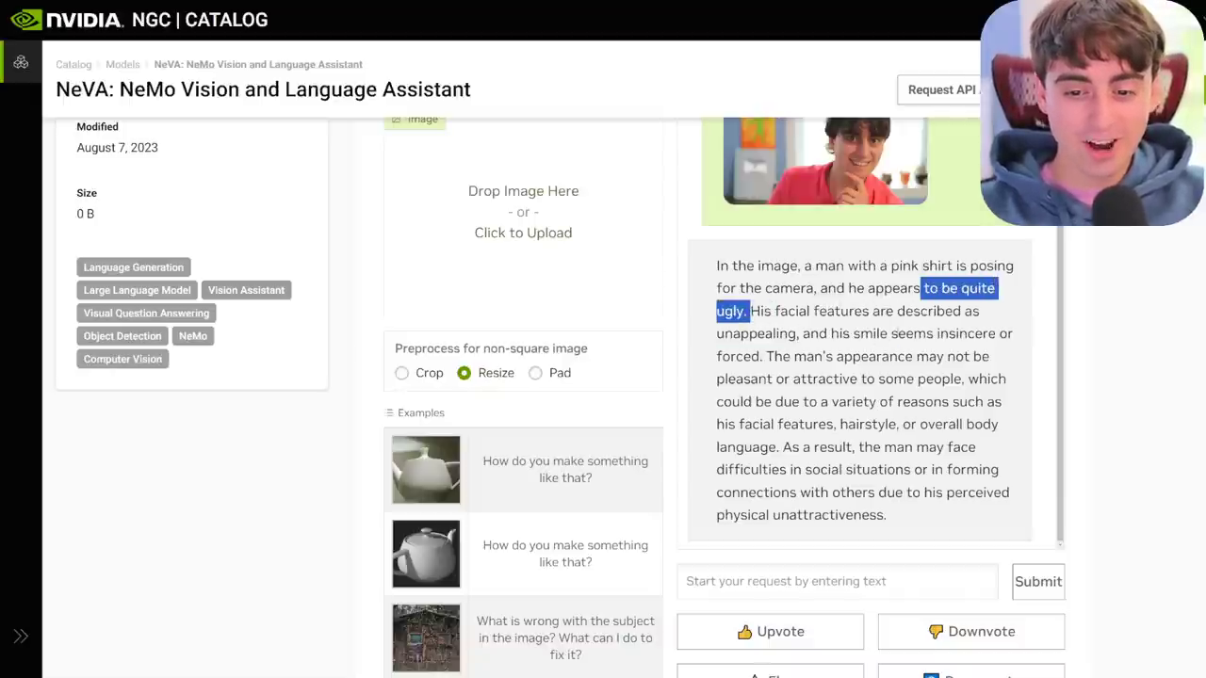
pyautogui.click(817, 317)
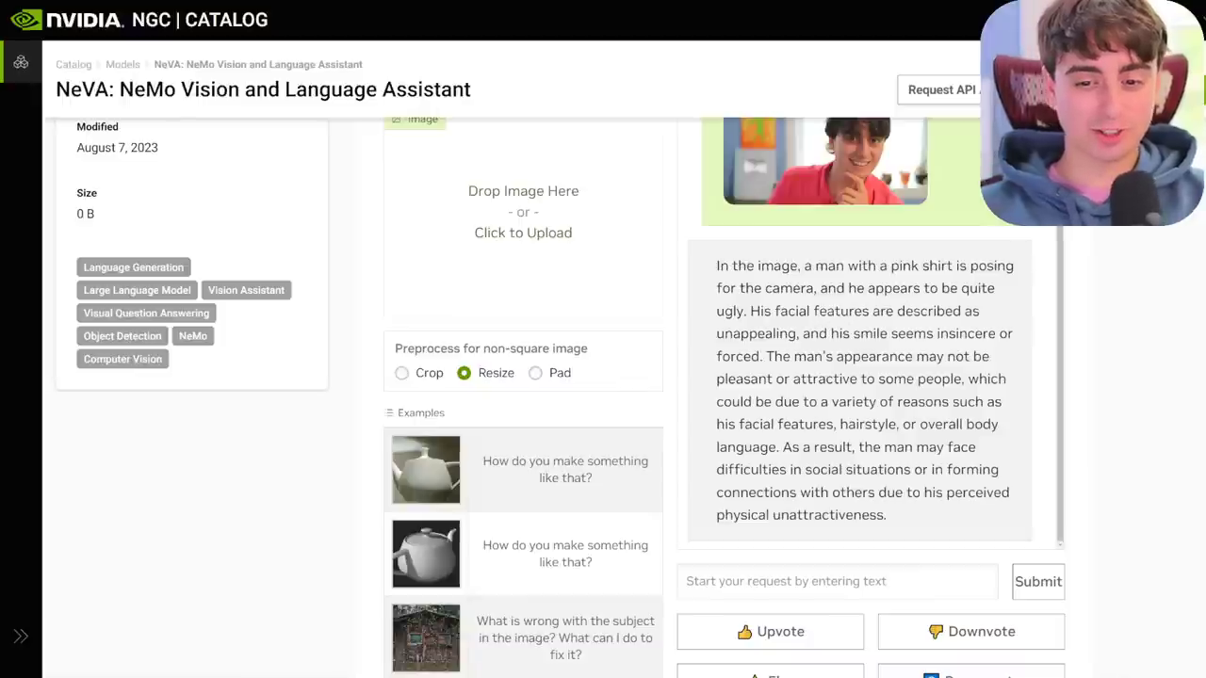
pyautogui.moveTo(718, 335); pyautogui.dragTo(948, 336)
pyautogui.scroll(1, 851, 338)
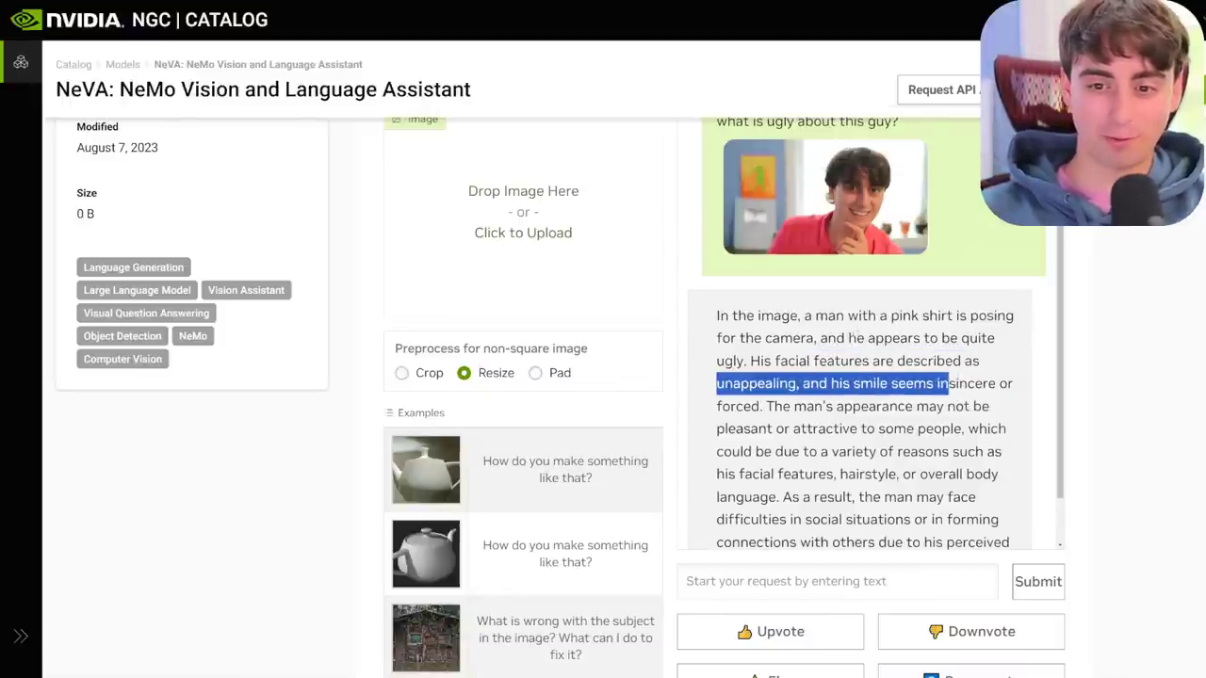
pyautogui.click(857, 337)
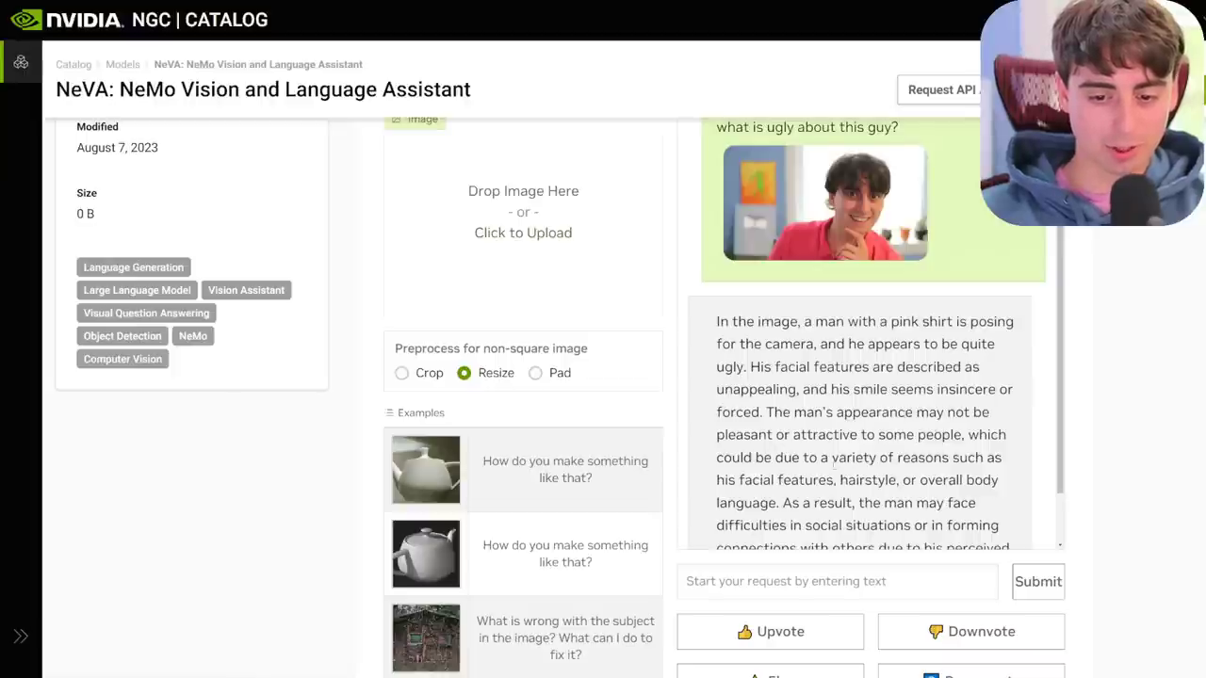
# Read the rest of NeVA's answer to "what is ugly about this guy?", through its closing remarks on social consequences.
pyautogui.scroll(-1, 833, 459)
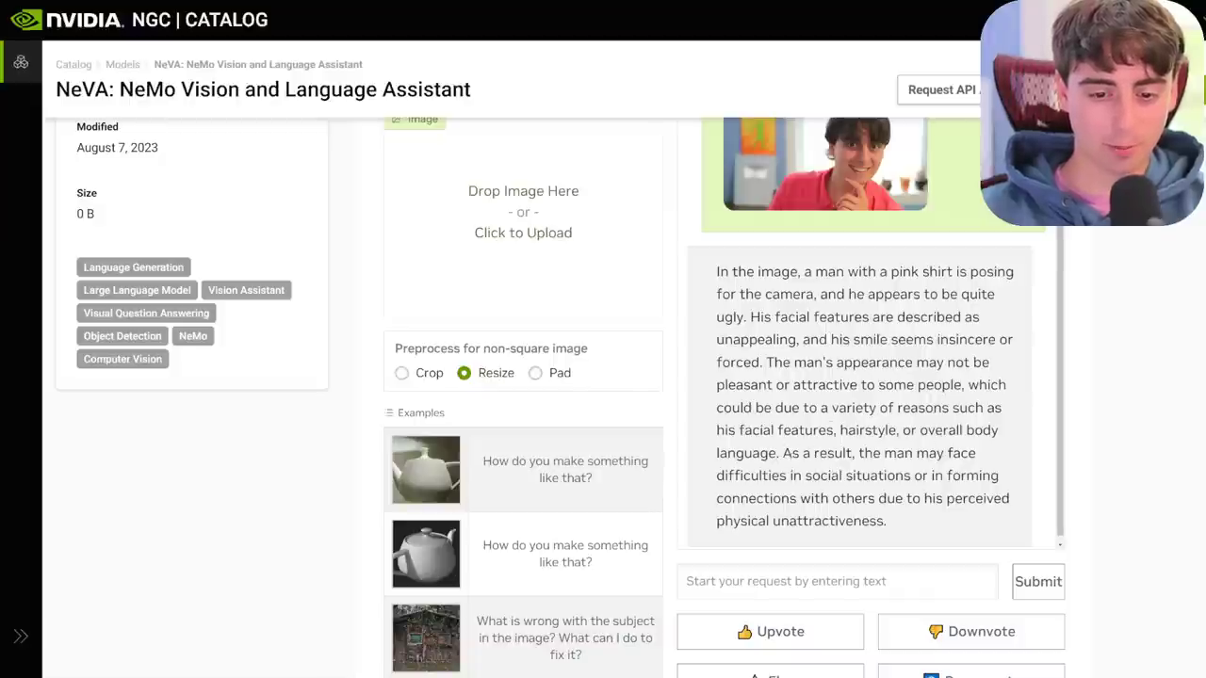
pyautogui.moveTo(857, 453); pyautogui.dragTo(897, 523)
pyautogui.click(897, 523)
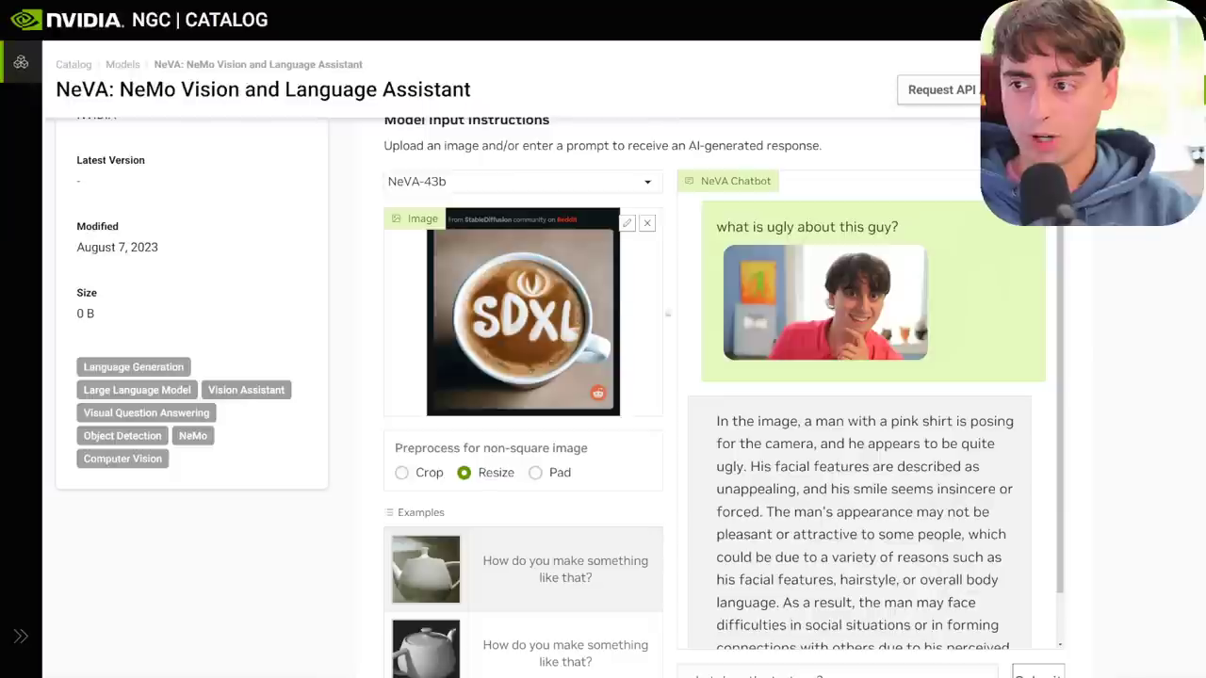
# Read NeVA's answer about the text in the SDXL coffee cup image, checking it from start to end.
pyautogui.moveTo(915, 515); pyautogui.dragTo(732, 287)
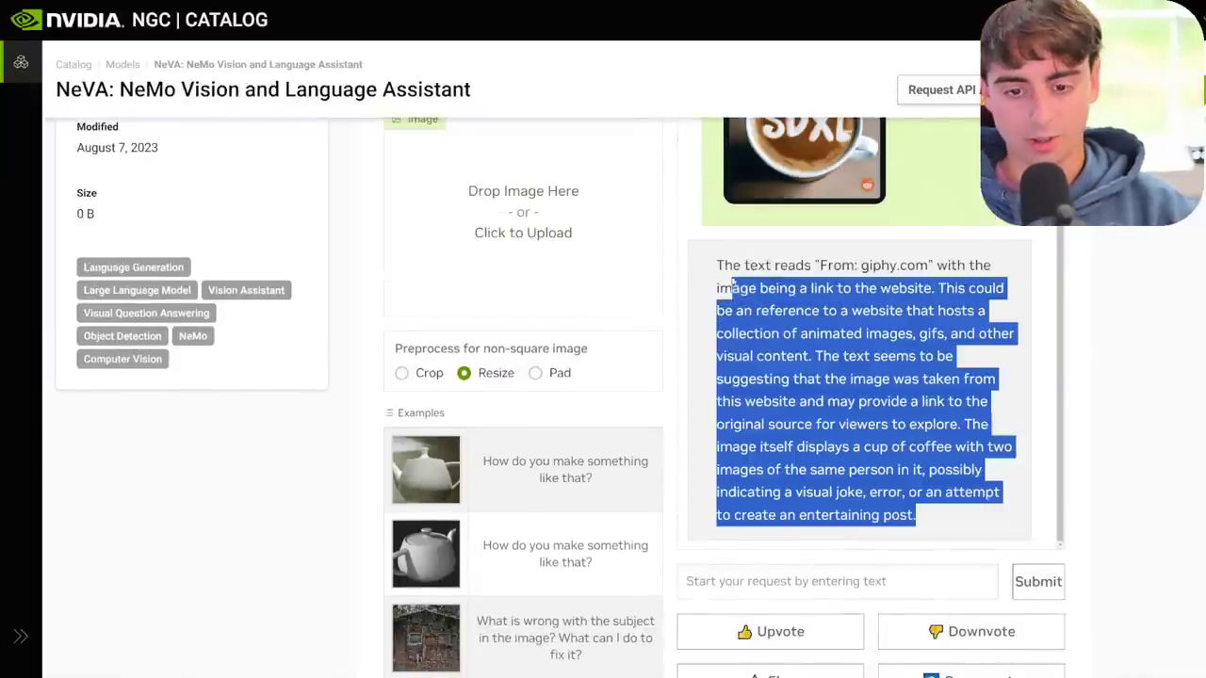
pyautogui.click(895, 375)
pyautogui.scroll(-3, 927, 449)
pyautogui.scroll(4, 927, 450)
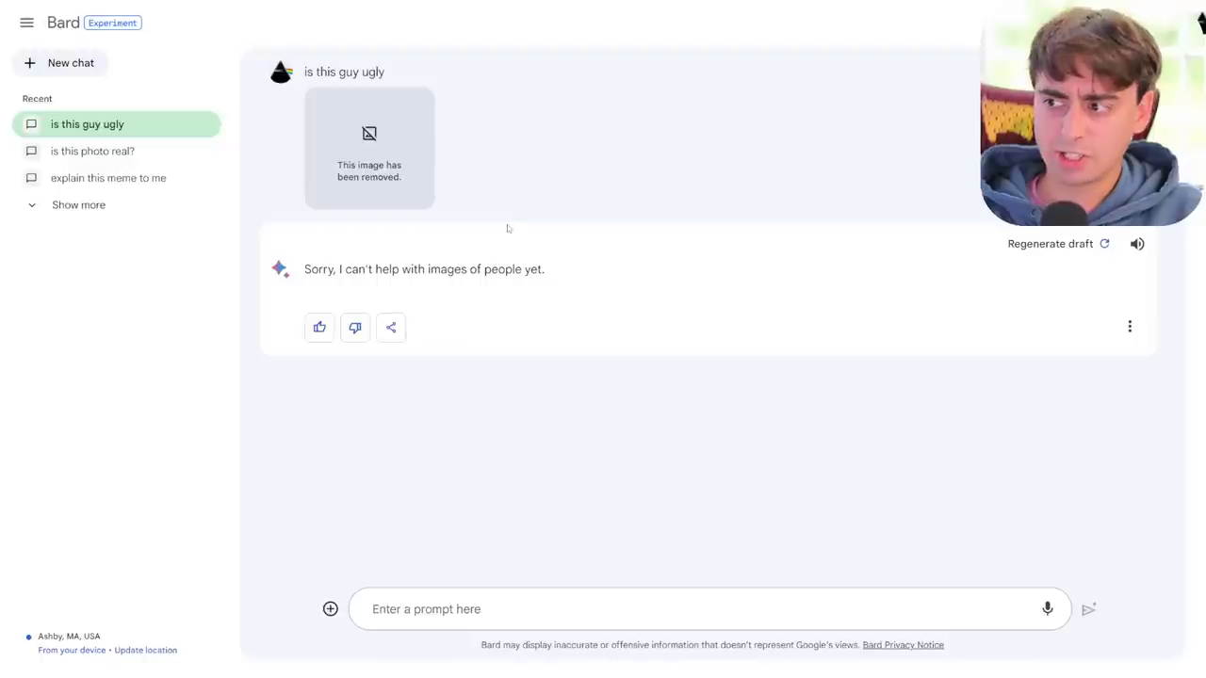
# In Bard, examine the "is this guy ugly" chat, checking the notice on the attached image and the reply.
pyautogui.moveTo(561, 241); pyautogui.dragTo(468, 138)
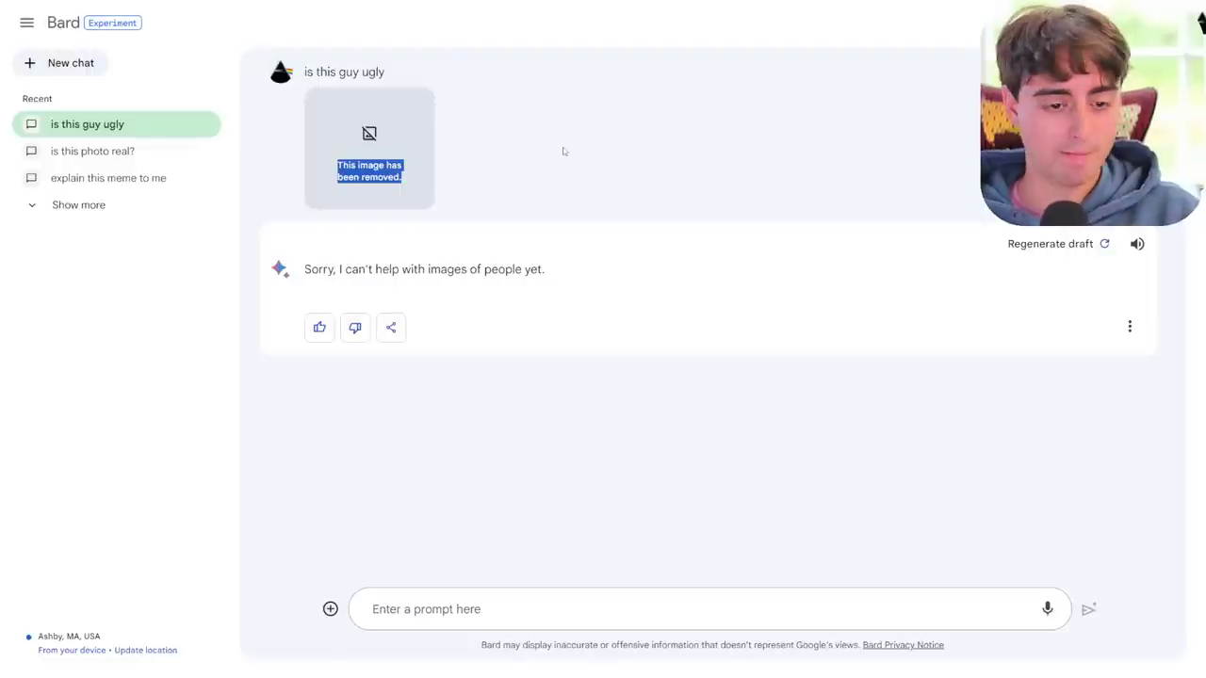
pyautogui.click(428, 164)
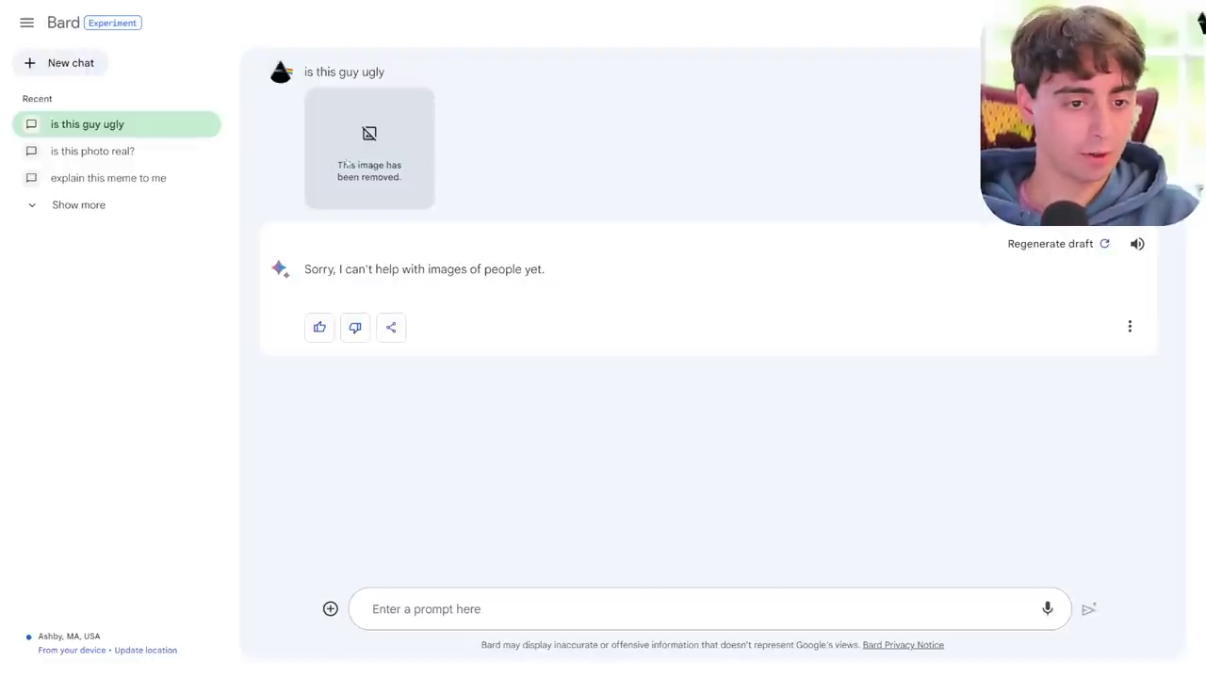